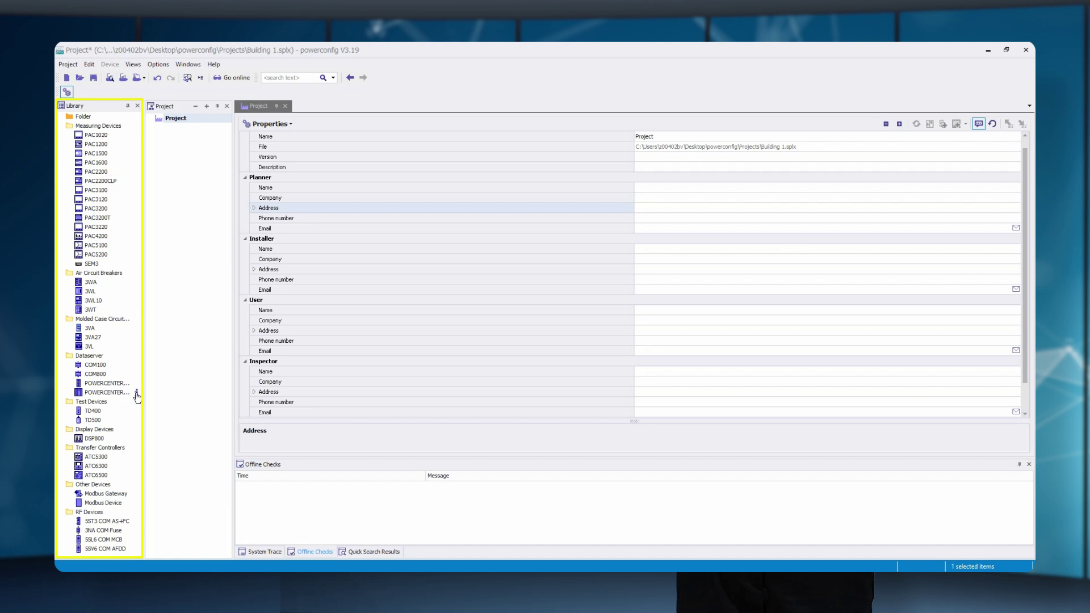
- Set the project Name to 'Building 1' and enter the planner's name in Properties
right_click(137, 396)
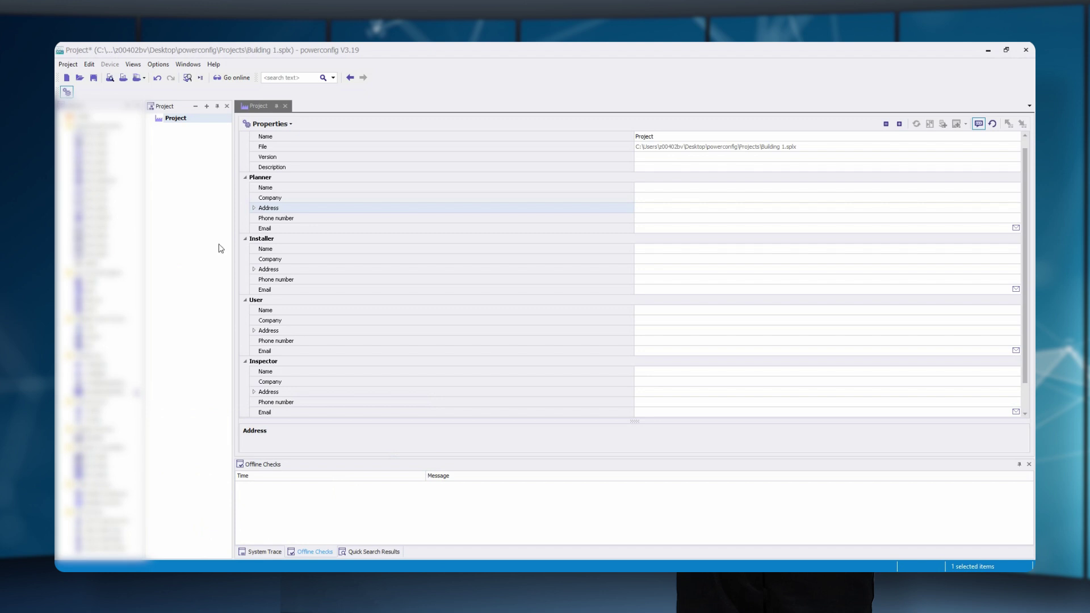
click(659, 138)
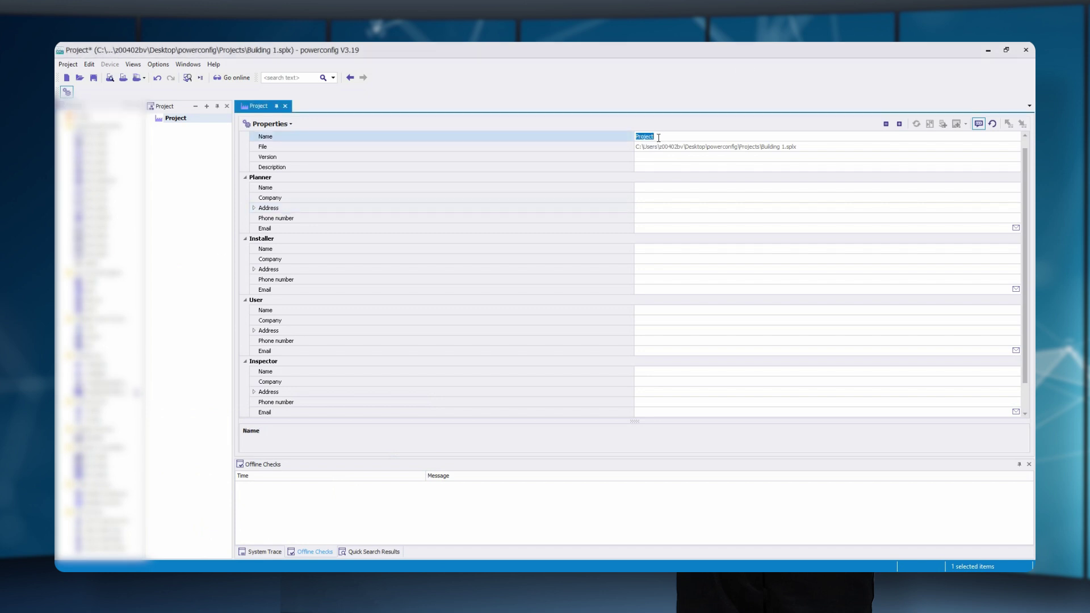
text(Building 1)
click(654, 189)
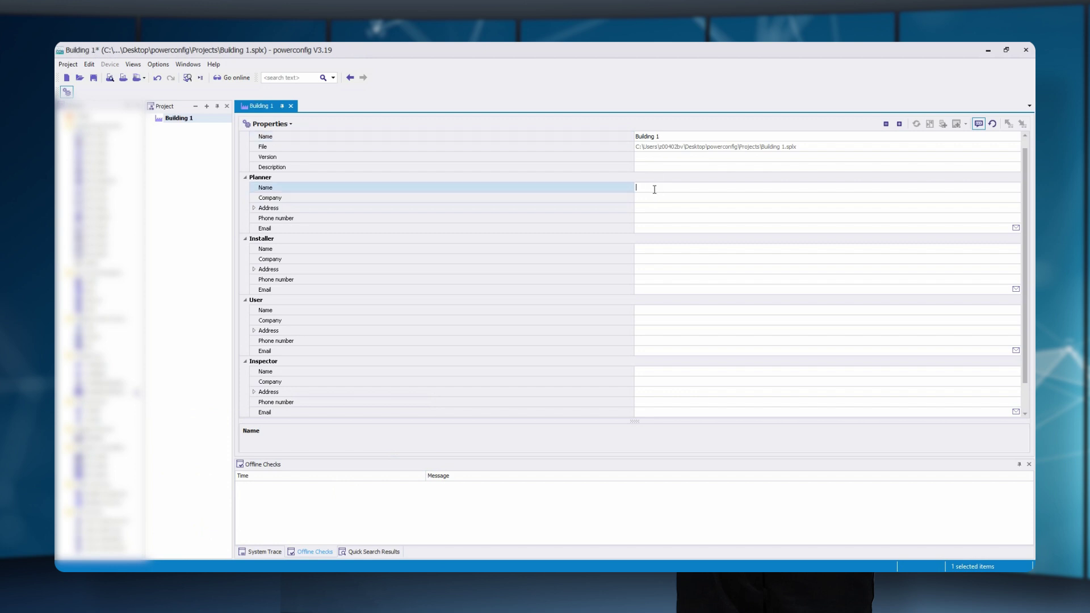
text(John Doe)
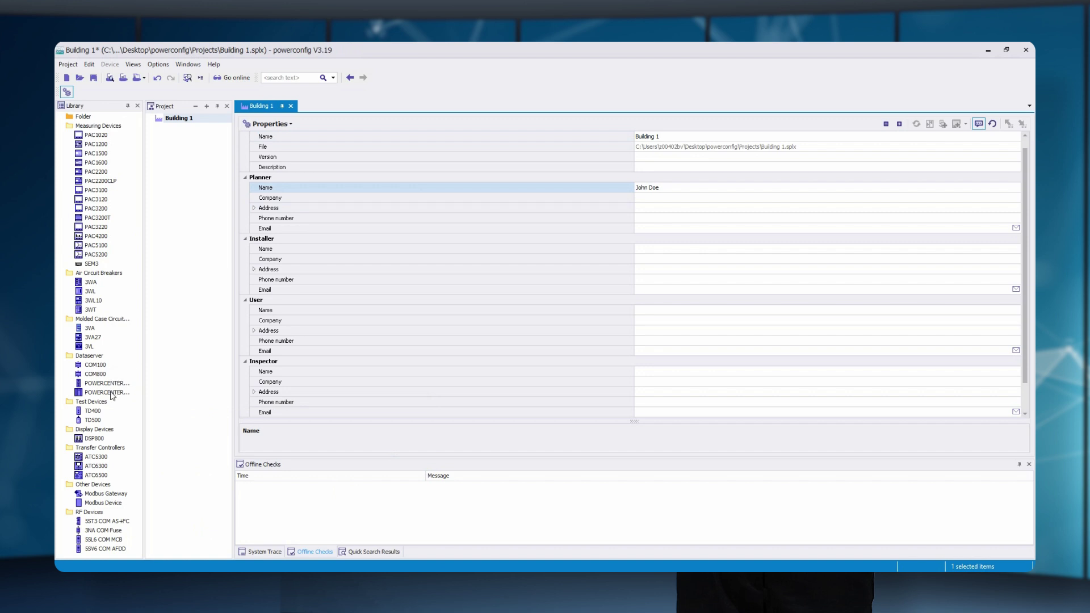
click(97, 393)
- Place a POWERCENTER 3000 under Building 1 and a PAC4200 under it, then select the PAC4200
drag(98, 396, 192, 124)
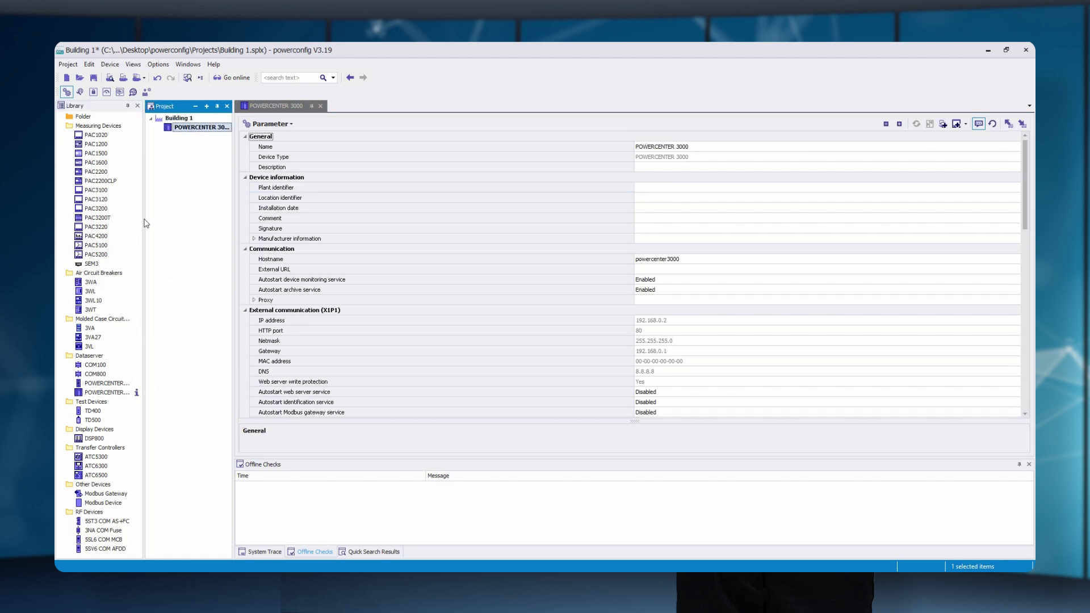
drag(98, 237, 193, 130)
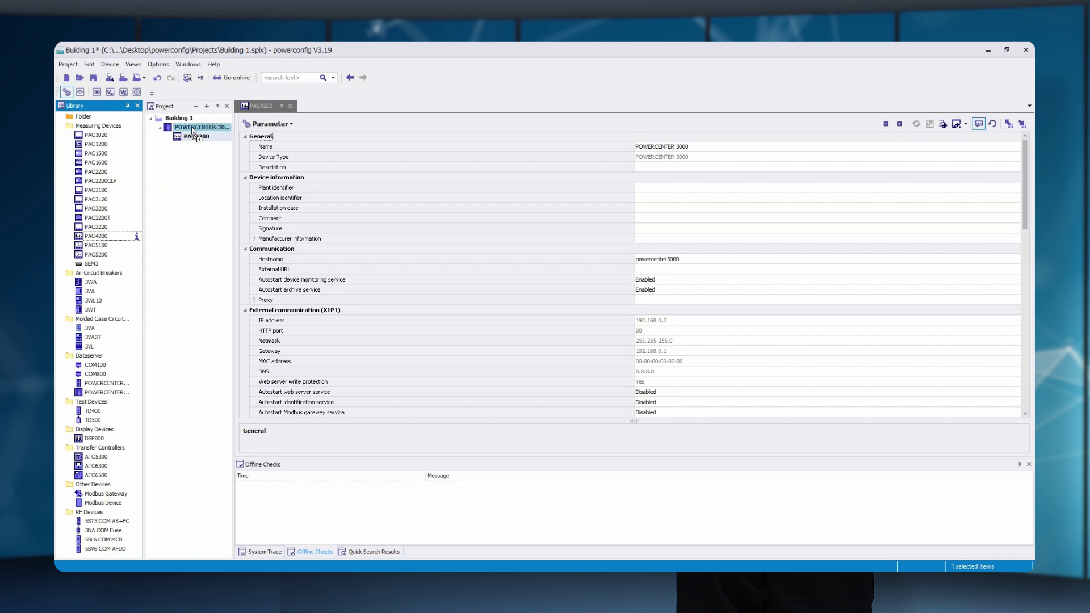
click(196, 137)
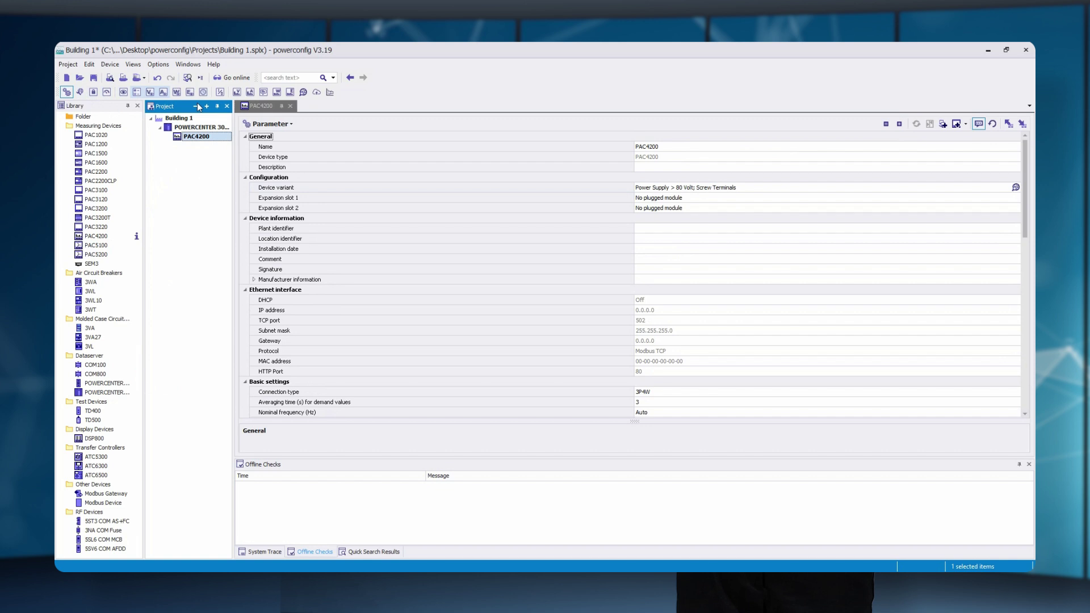
- Rename the PAC4200 meter to 'Transformer 1' and switch to its Communication view
click(269, 124)
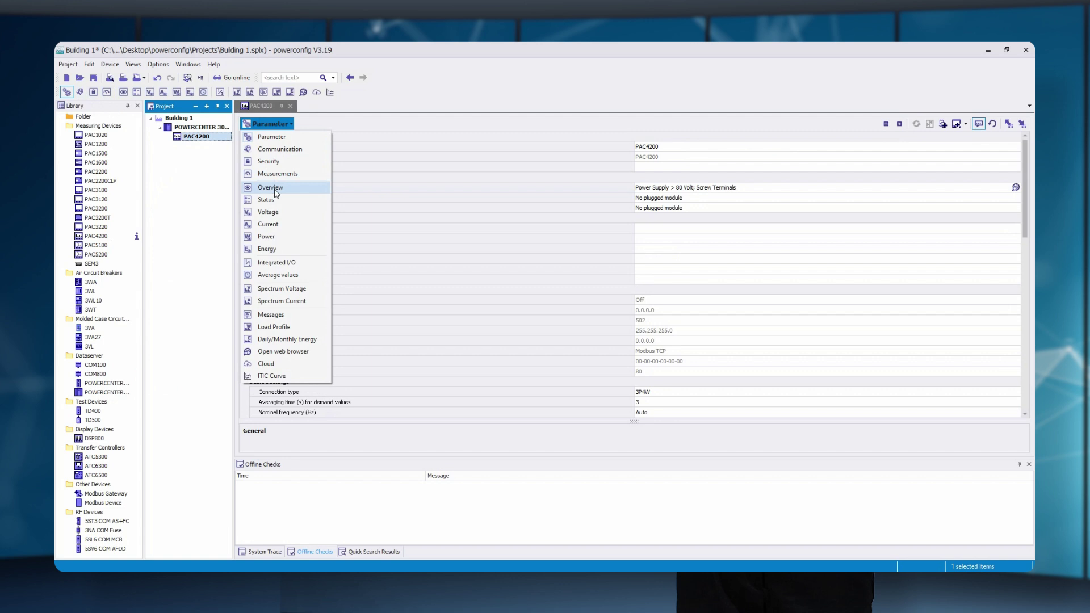
click(209, 230)
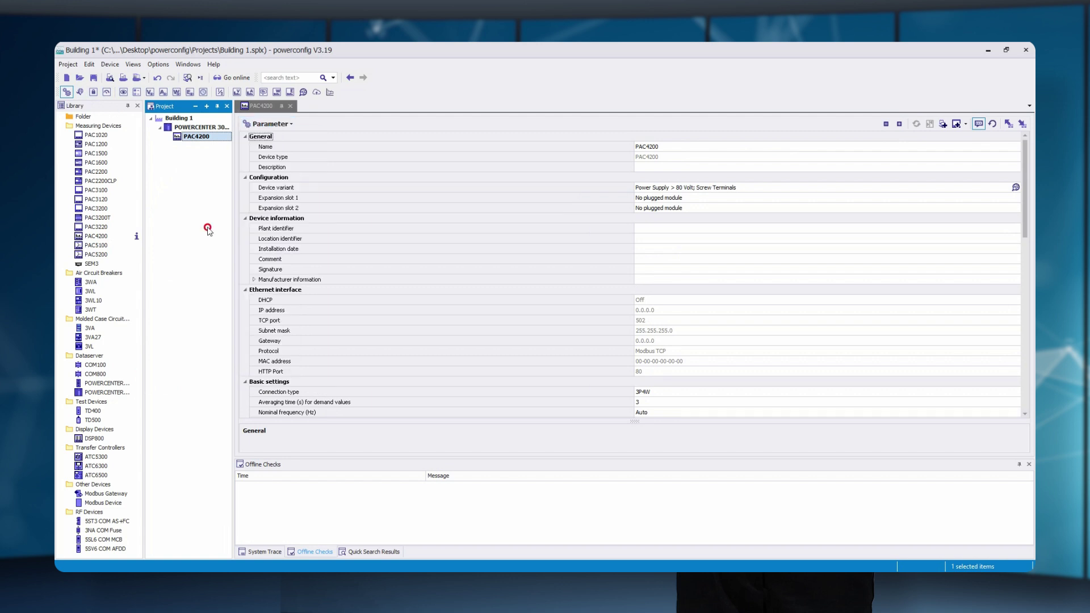
click(709, 147)
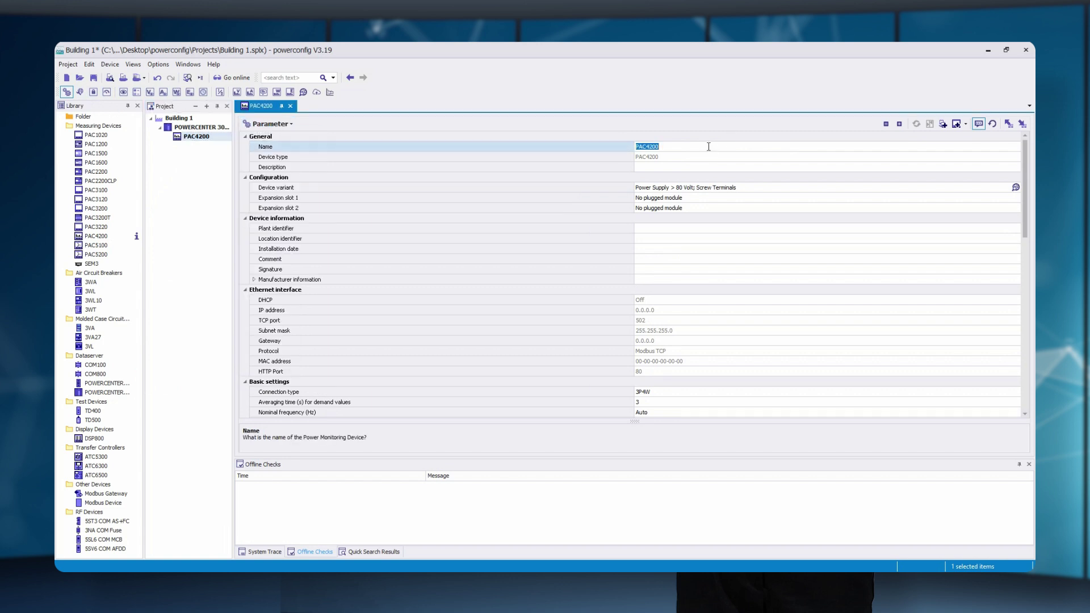
text(Transformer 1)
click(291, 125)
click(293, 153)
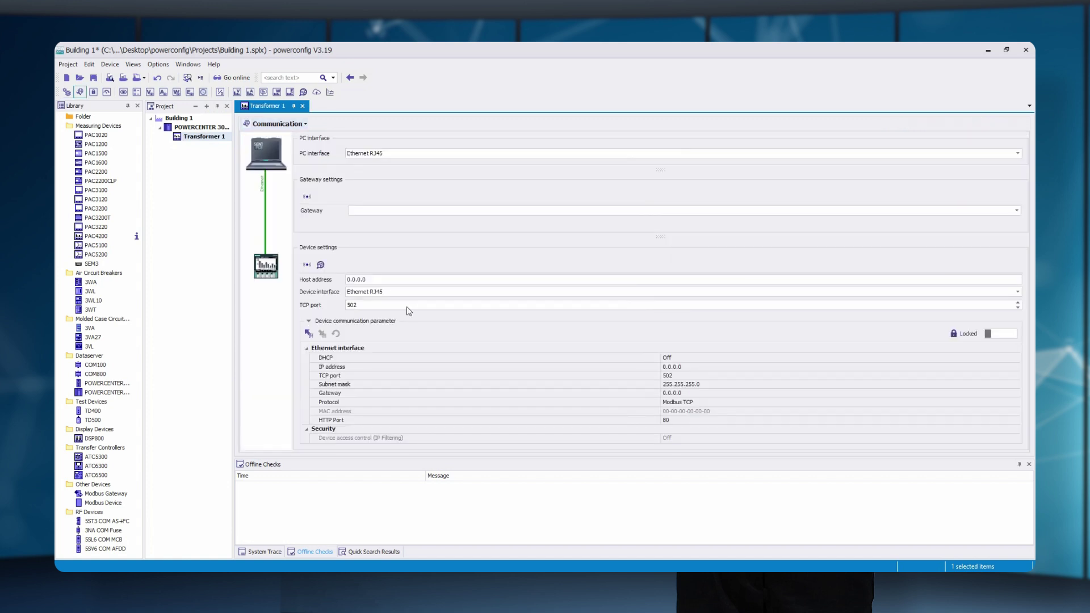
- Enter 192.168.100.1 as Transformer 1's host address and return to the Parameter view
double_click(375, 277)
text(192.168.100.1)
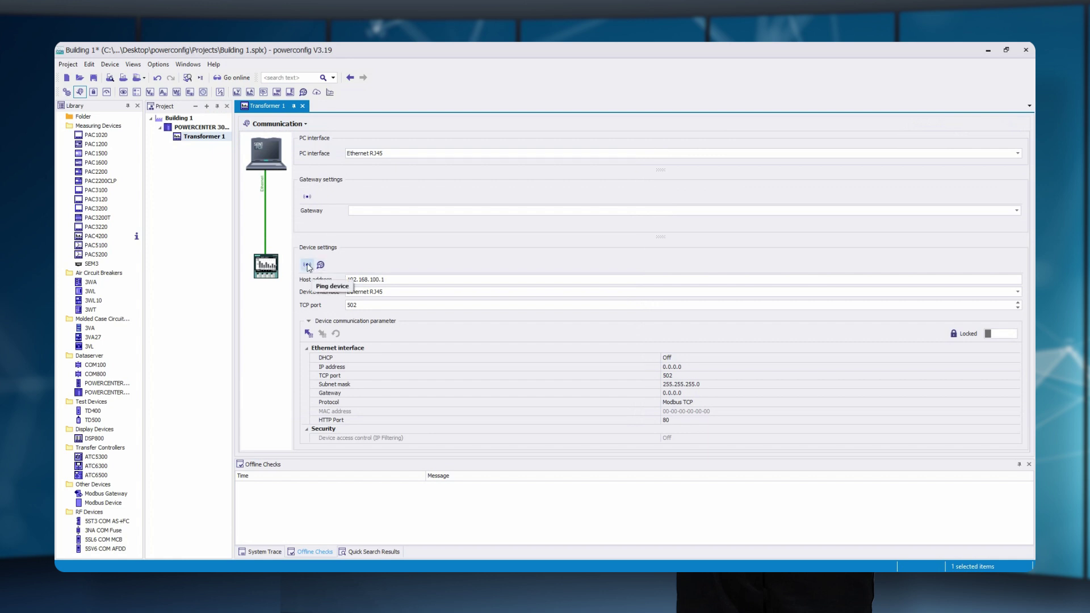
click(275, 123)
click(275, 132)
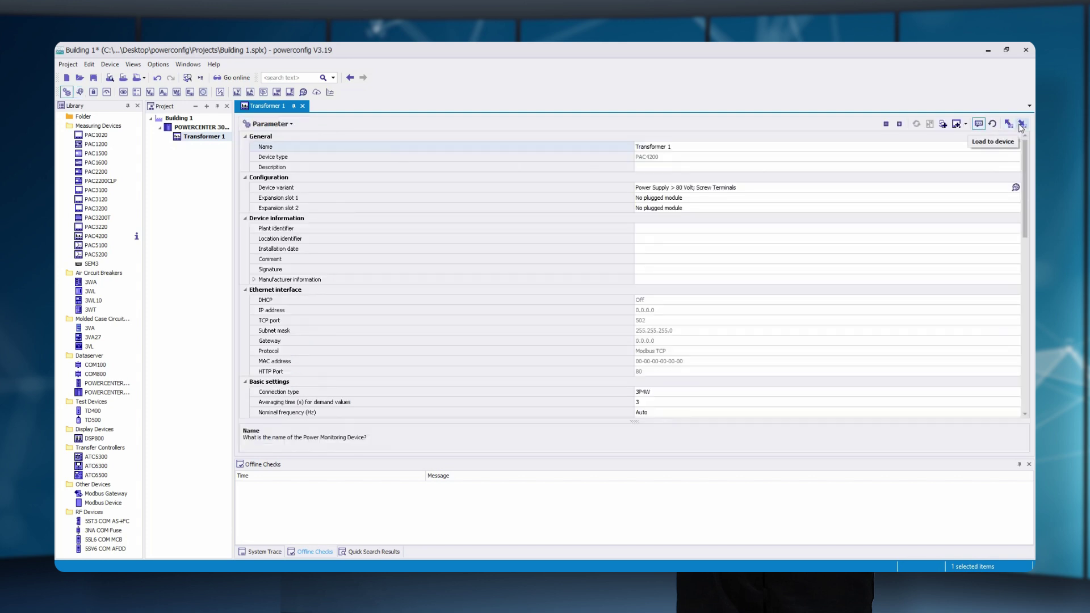
- Copy Transformer 1 and paste it under the POWERCENTER 3000 with all additional device information
click(212, 137)
right_click(211, 138)
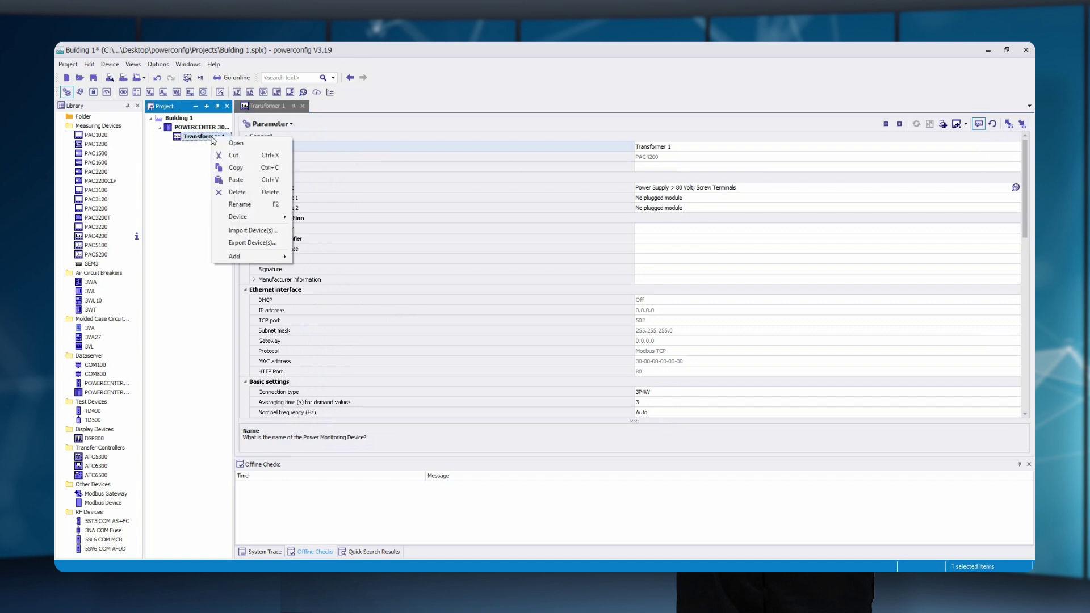
click(224, 165)
right_click(204, 128)
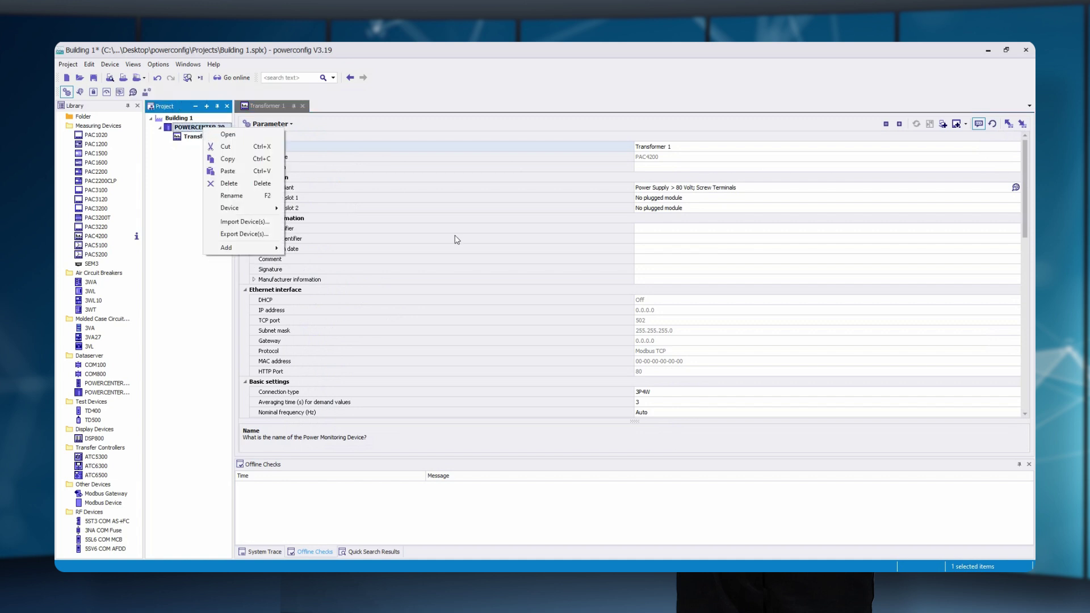
click(248, 172)
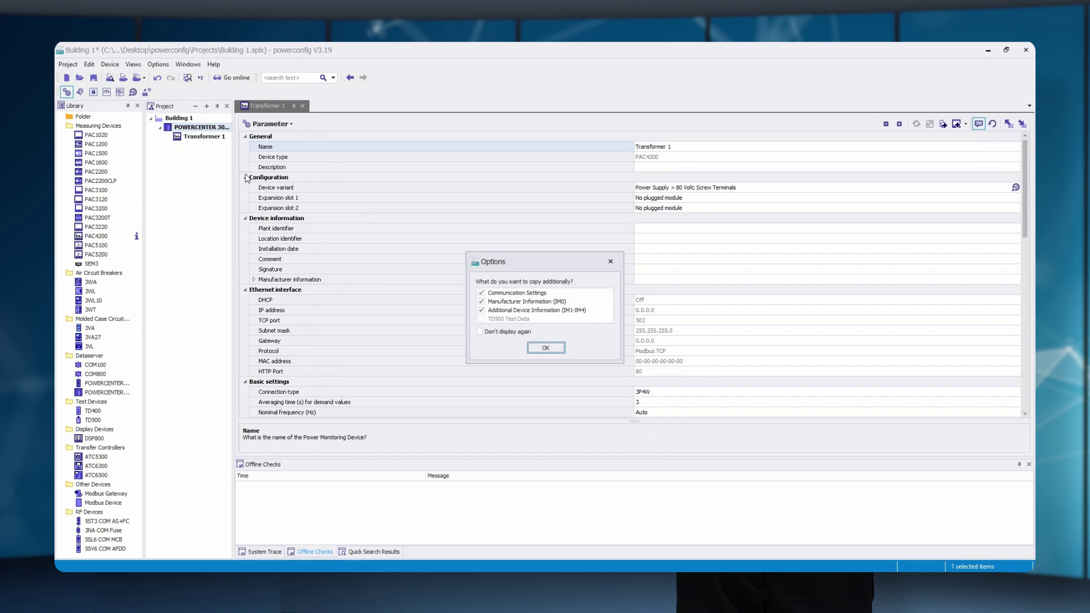
click(547, 348)
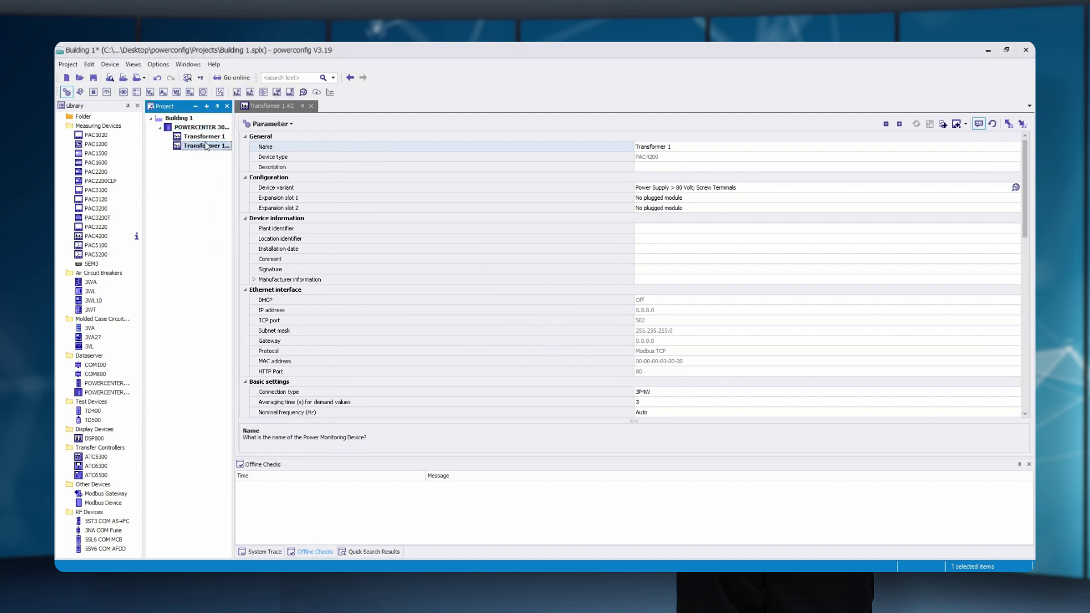
- Rename the copy to 'Transformer 2' and set its TCP port to 503
click(704, 149)
key(BackSpace)
key(BackSpace)
key(BackSpace)
key(BackSpace)
key(BackSpace)
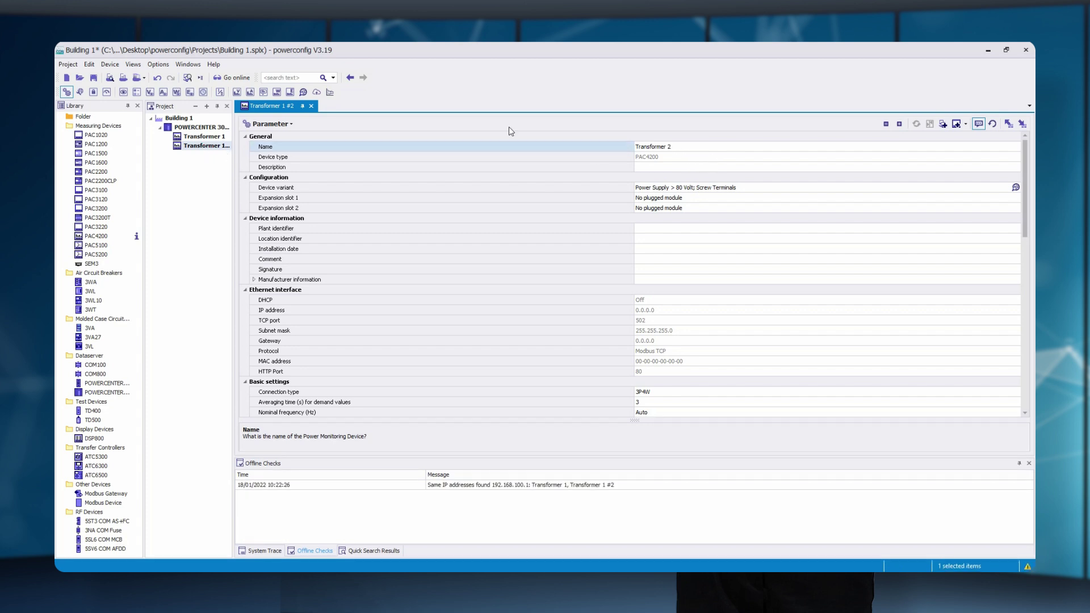
click(272, 124)
click(272, 150)
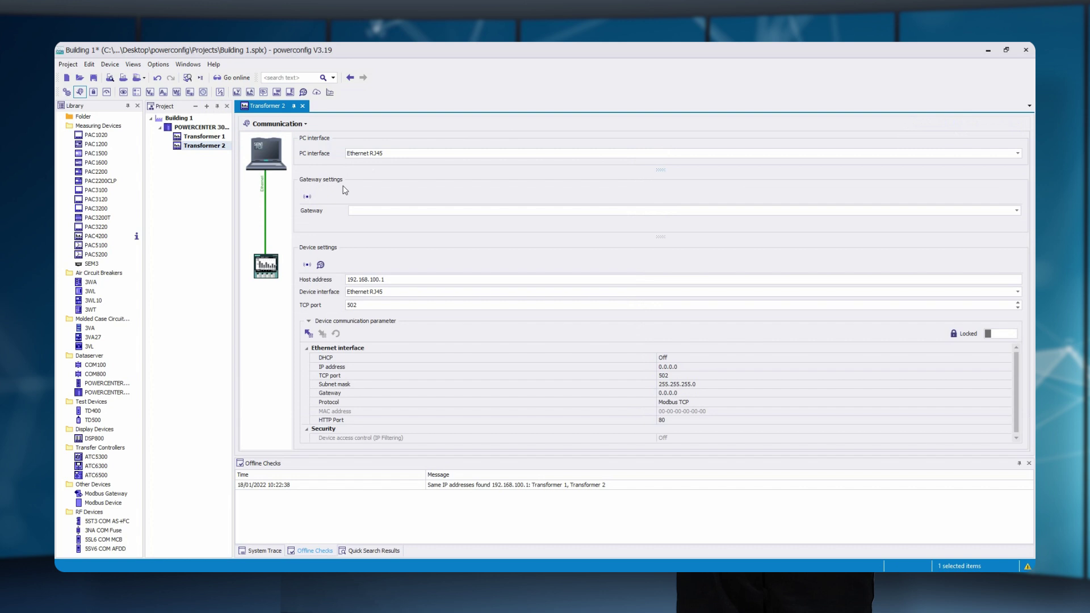
click(363, 304)
click(209, 138)
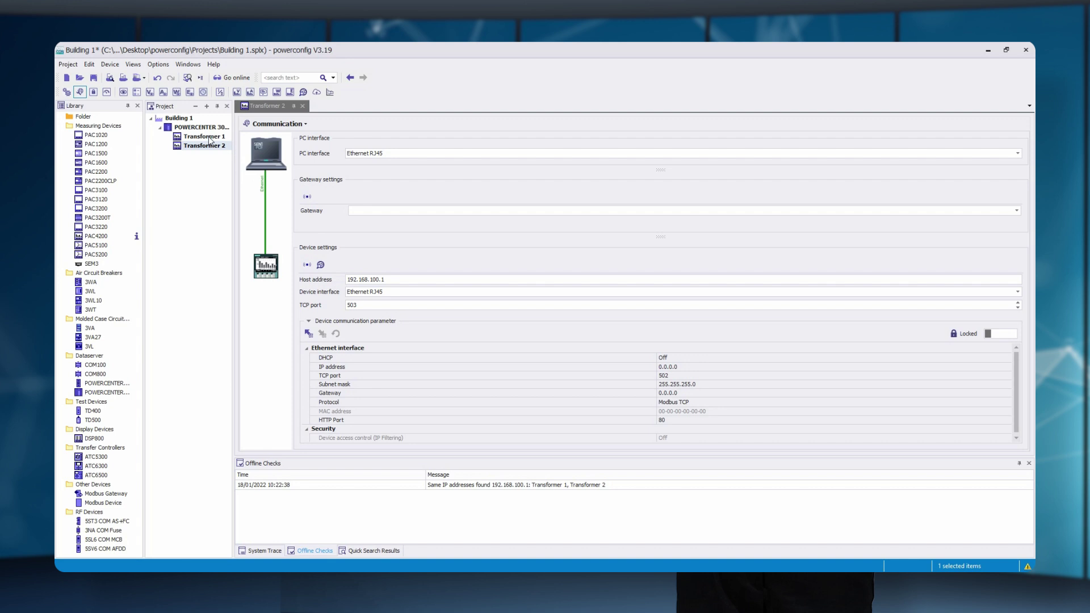
- Export Transformer 1 to Template_Transformer1.splx in the Projects folder, overwriting the existing file
right_click(209, 139)
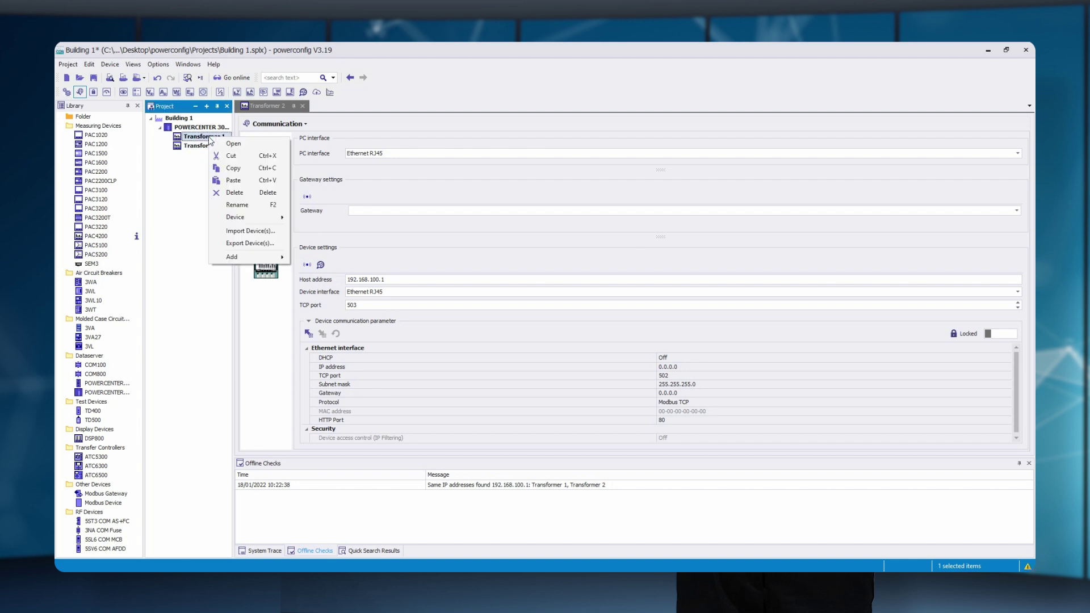
click(239, 243)
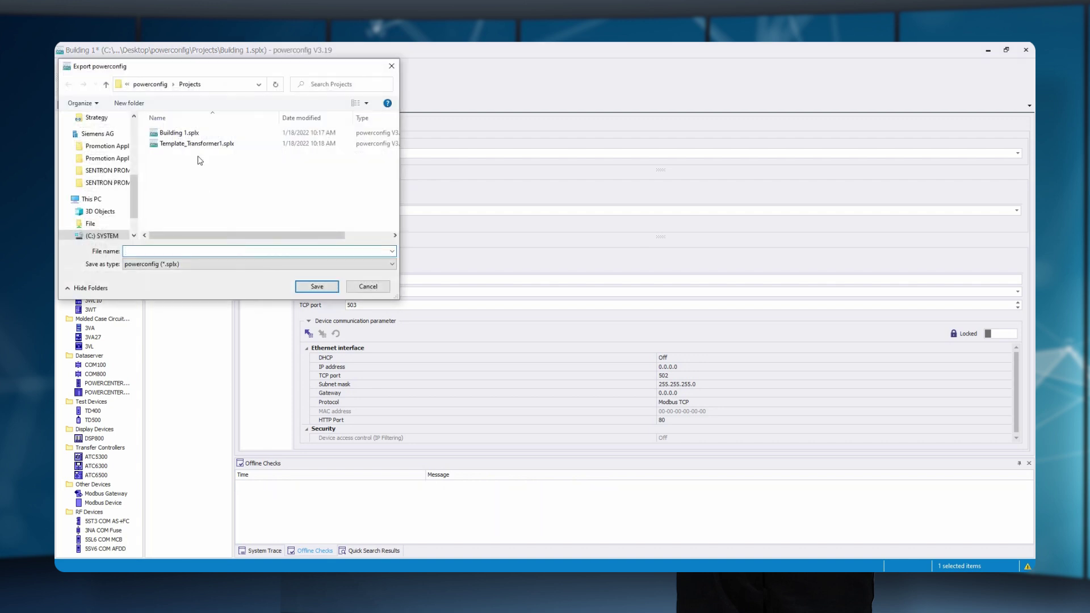
click(196, 144)
click(317, 288)
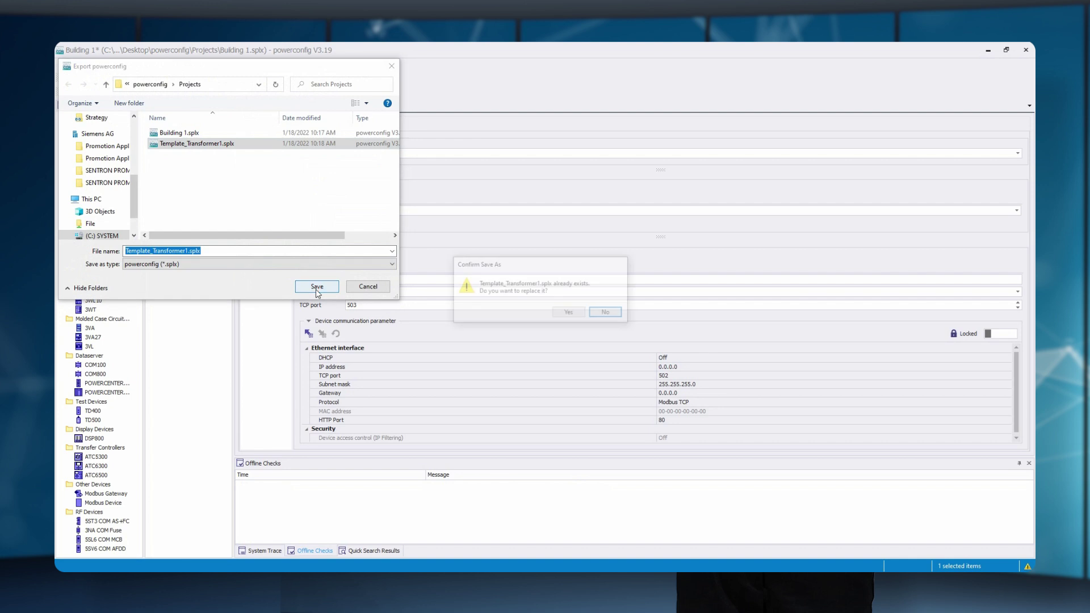
click(575, 314)
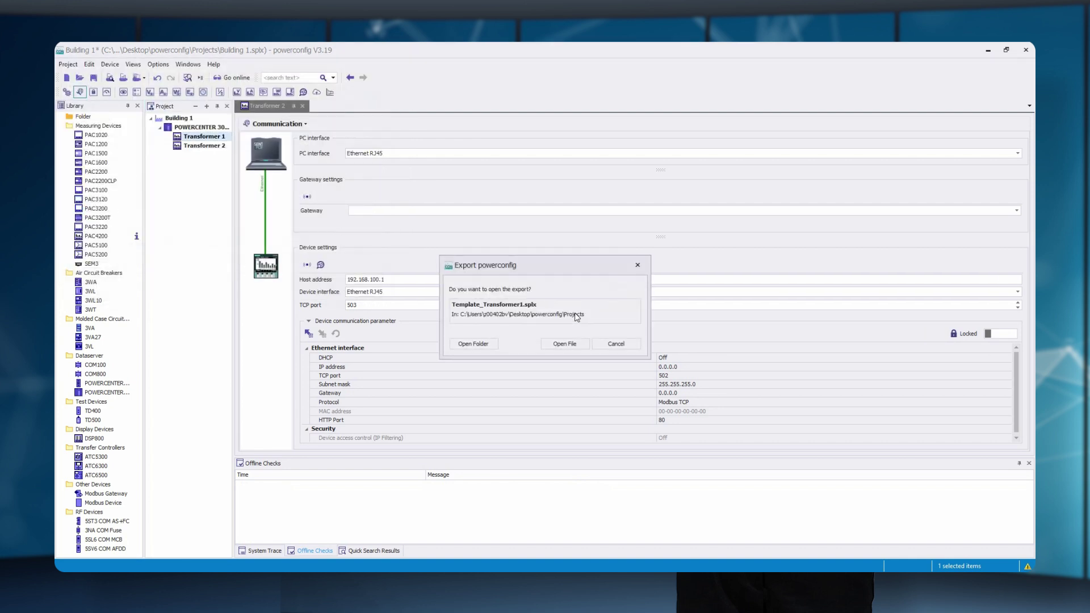
click(611, 346)
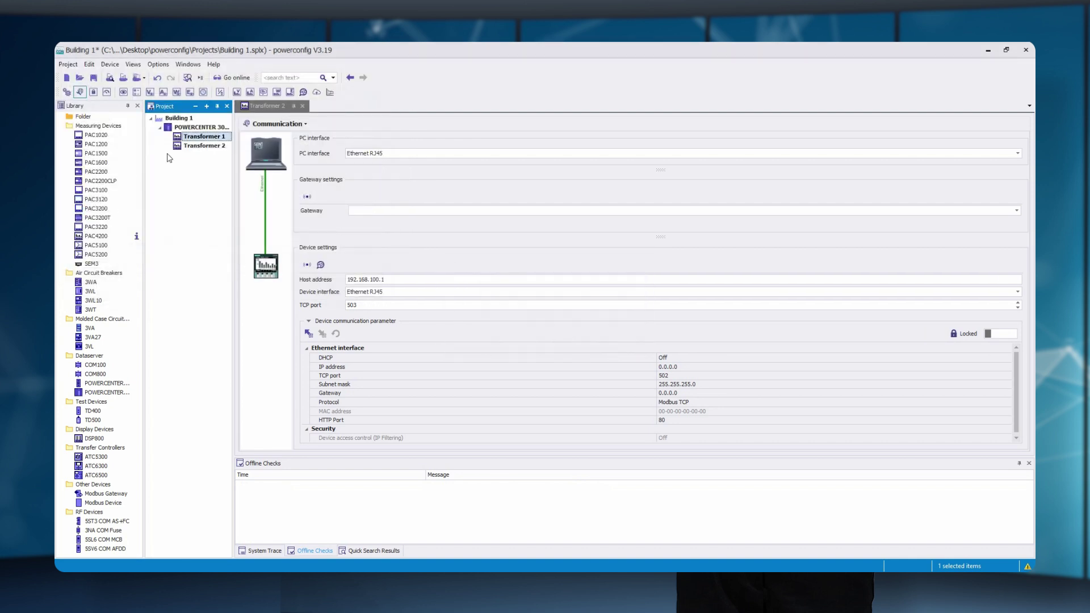
- Import Template_Transformer1.splx under the POWERCENTER 3000, keeping all additional device information
right_click(200, 127)
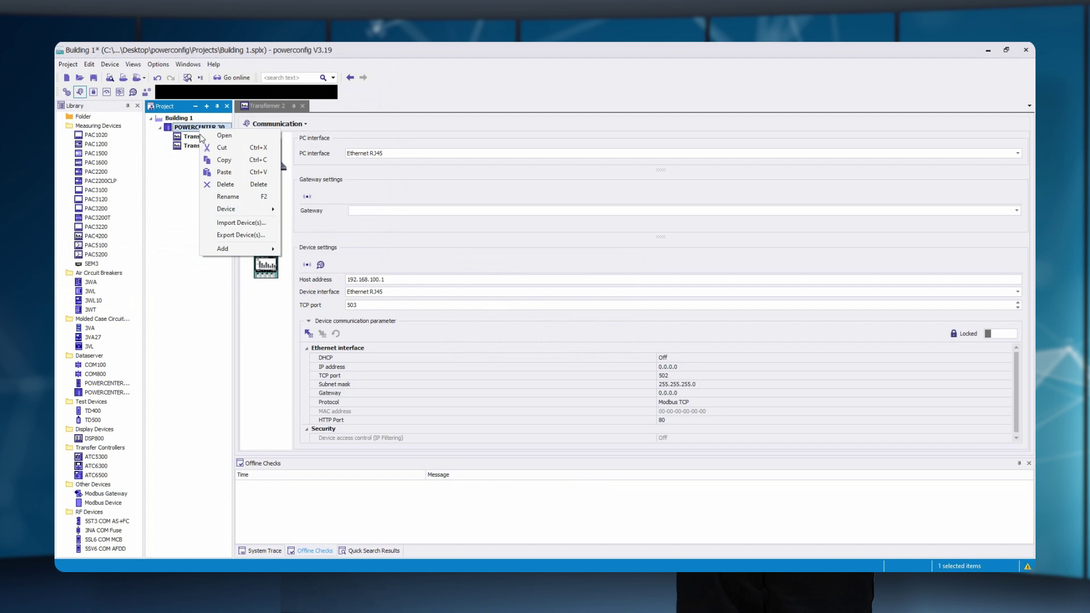
click(242, 223)
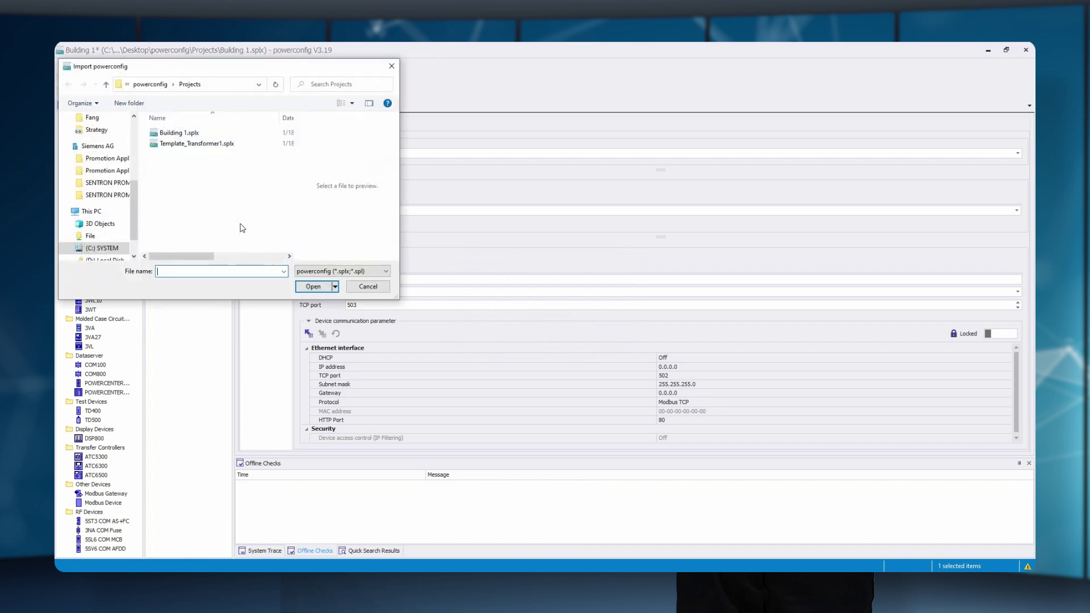
click(210, 144)
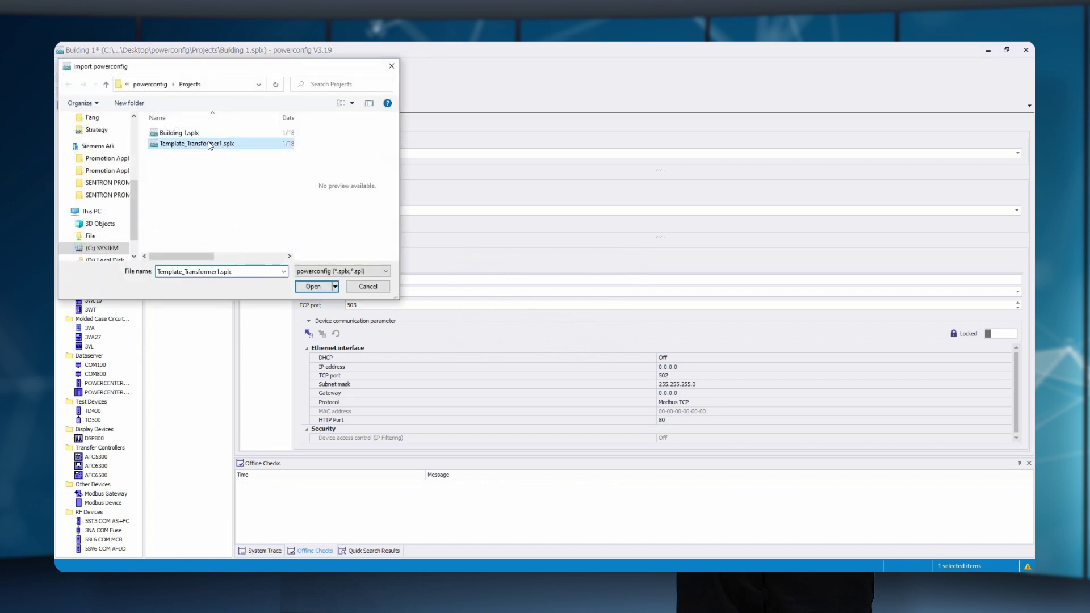
click(313, 286)
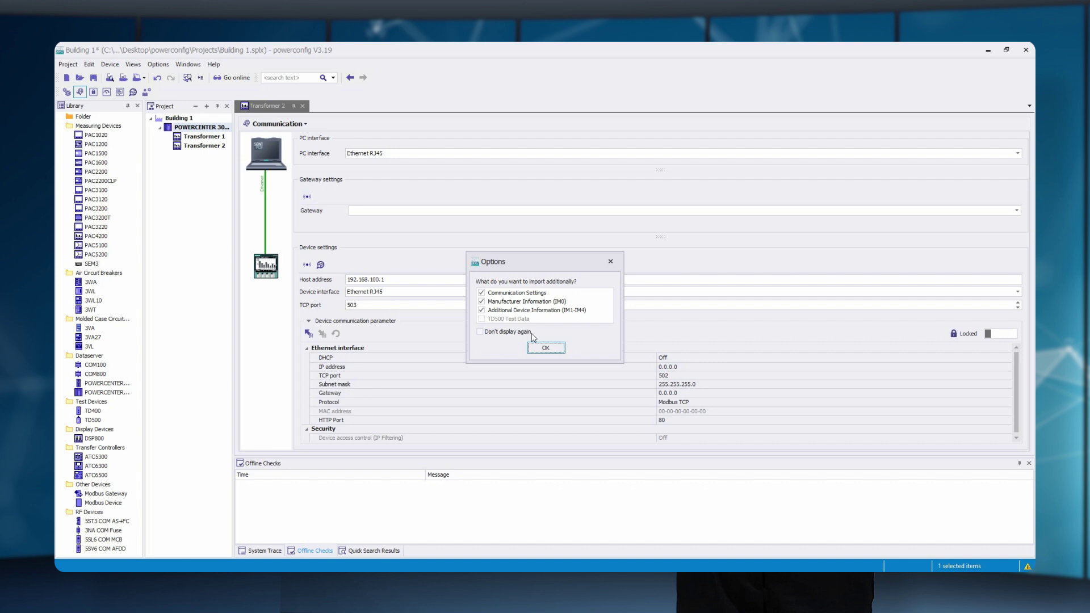
click(544, 347)
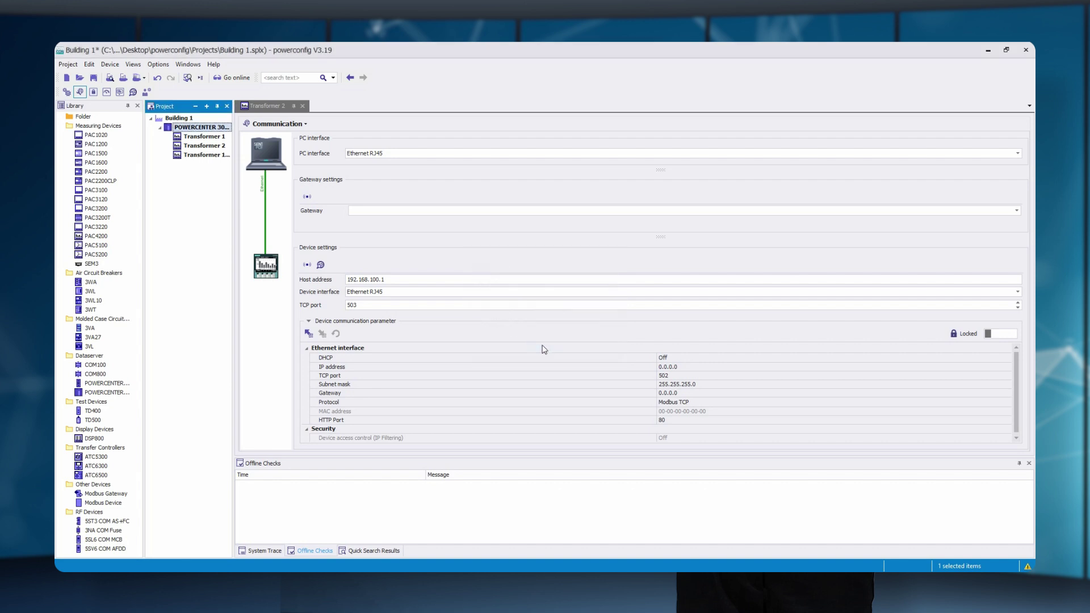
- Select Transformer 1 and switch its view from Communication to Parameter
click(193, 154)
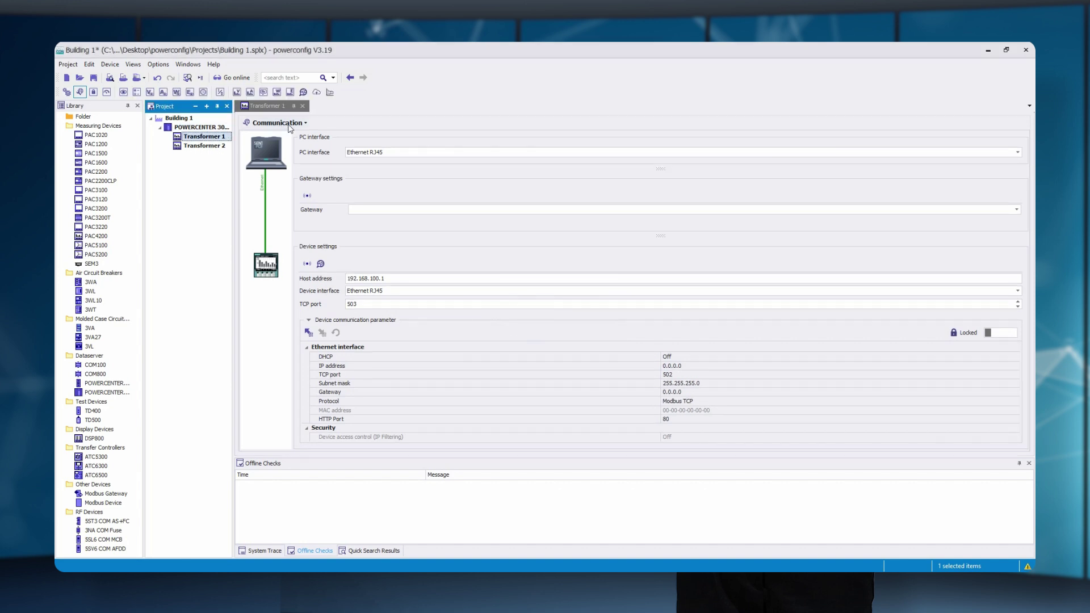
click(295, 126)
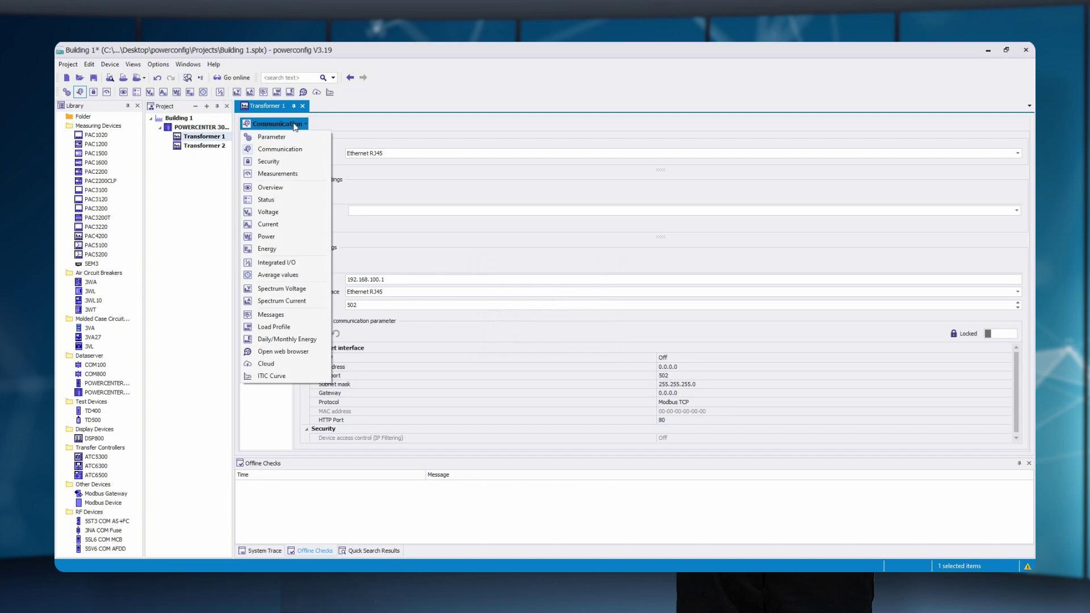
click(296, 141)
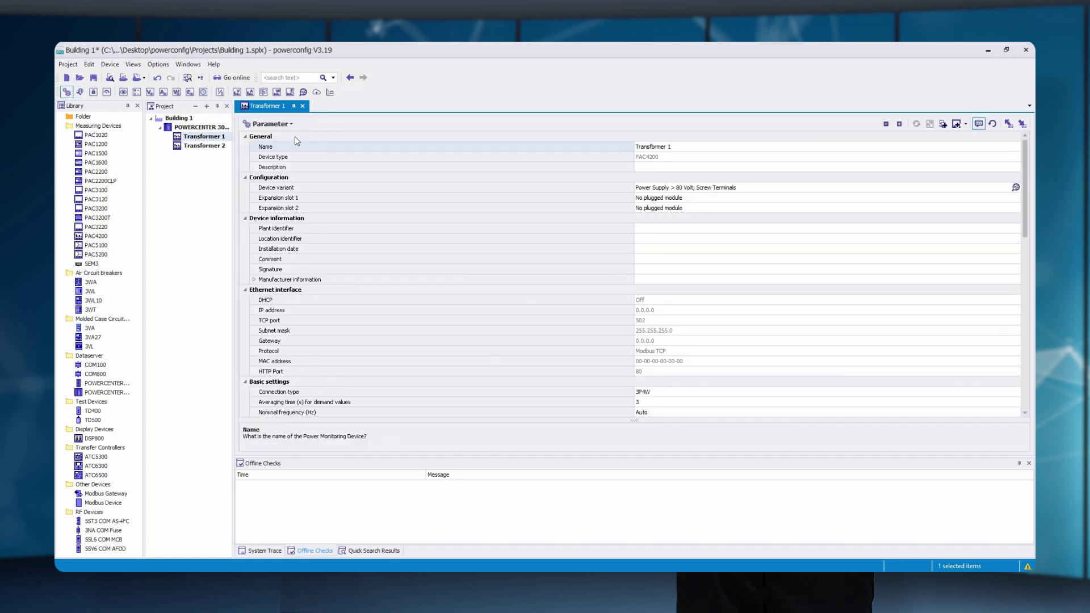
- Compare Transformer 1 against Transformer 2 and toggle 'Show only differences' on and off
click(957, 124)
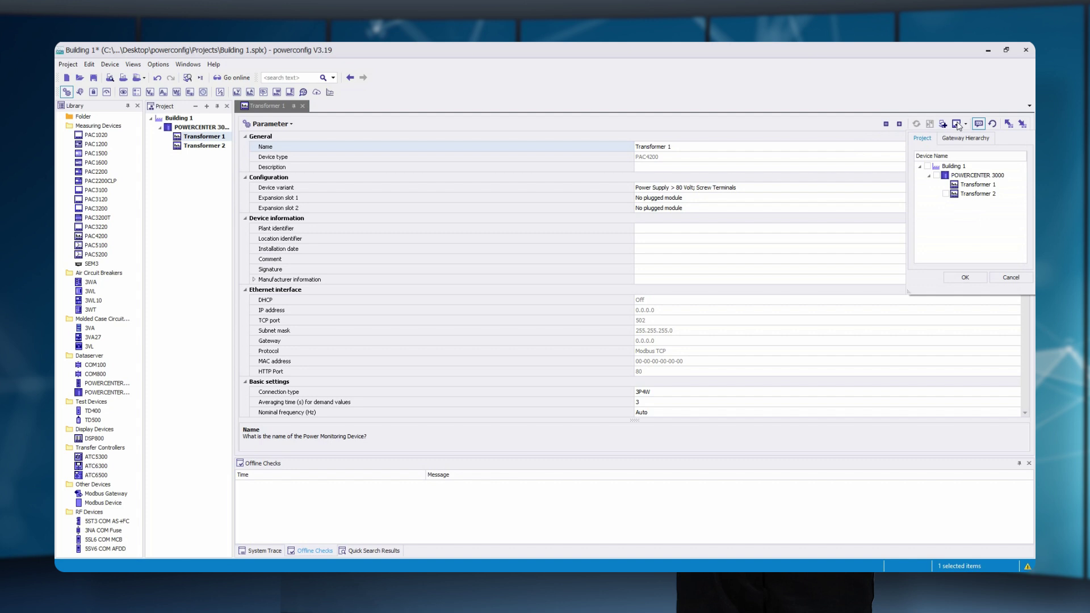
click(945, 193)
click(965, 277)
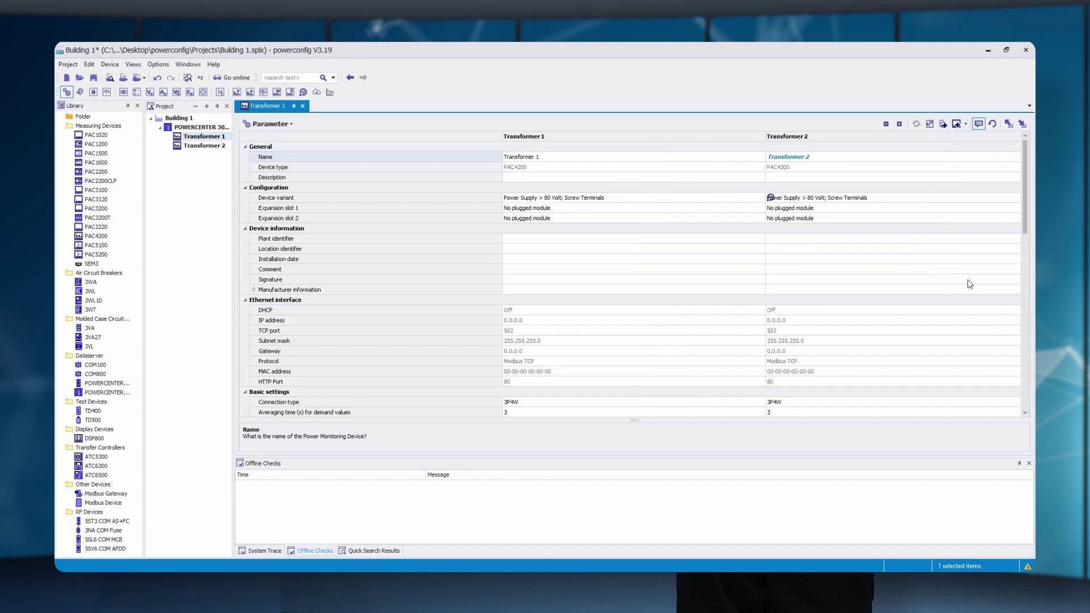
scroll(903, 213, down, 5)
scroll(905, 219, down, 8)
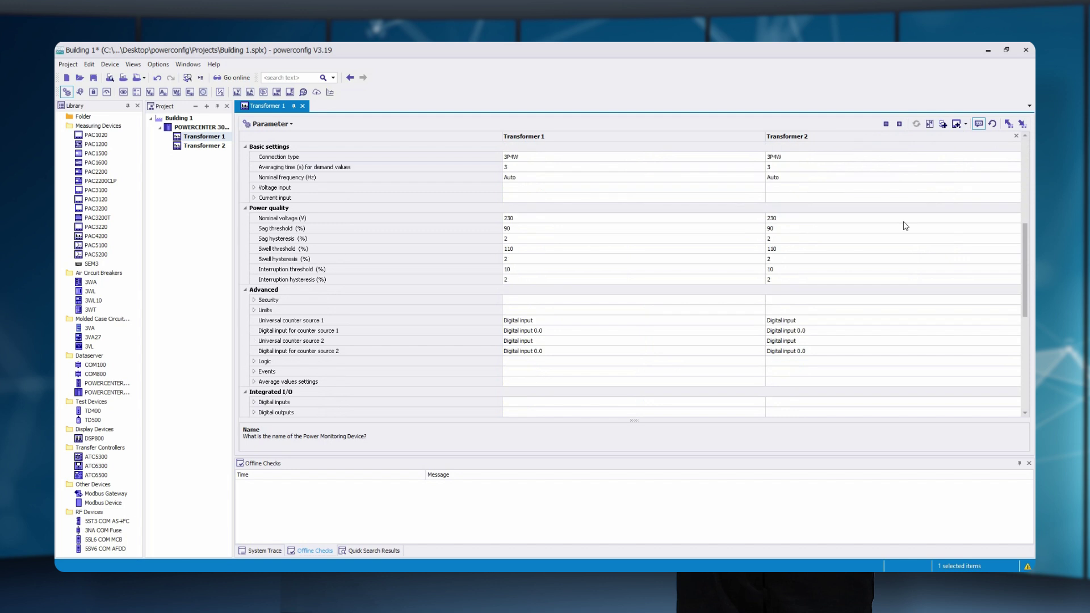
scroll(905, 226, up, 7)
scroll(906, 227, up, 6)
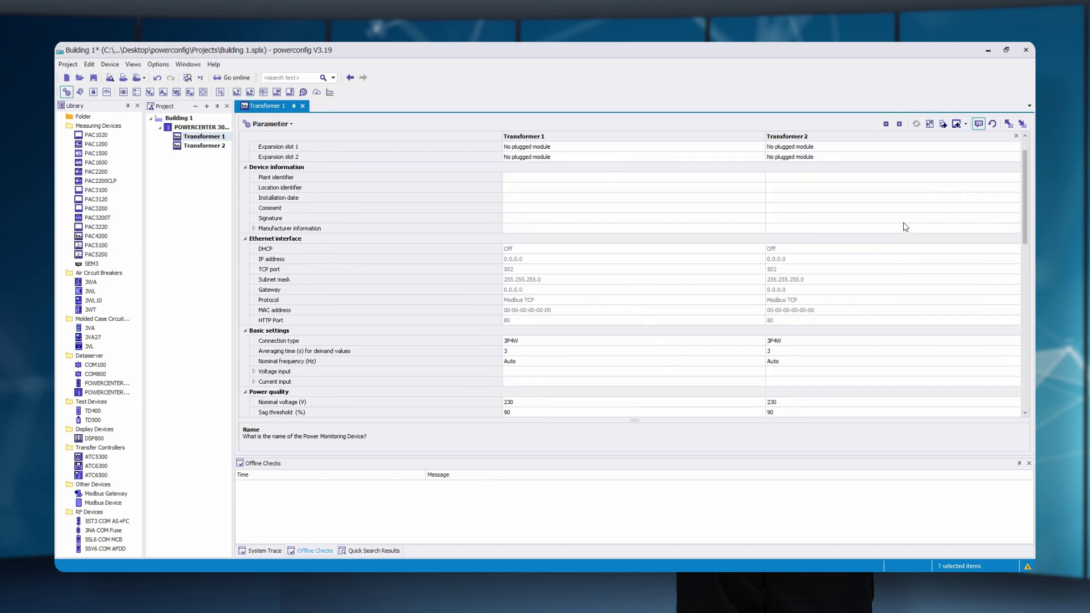
click(929, 124)
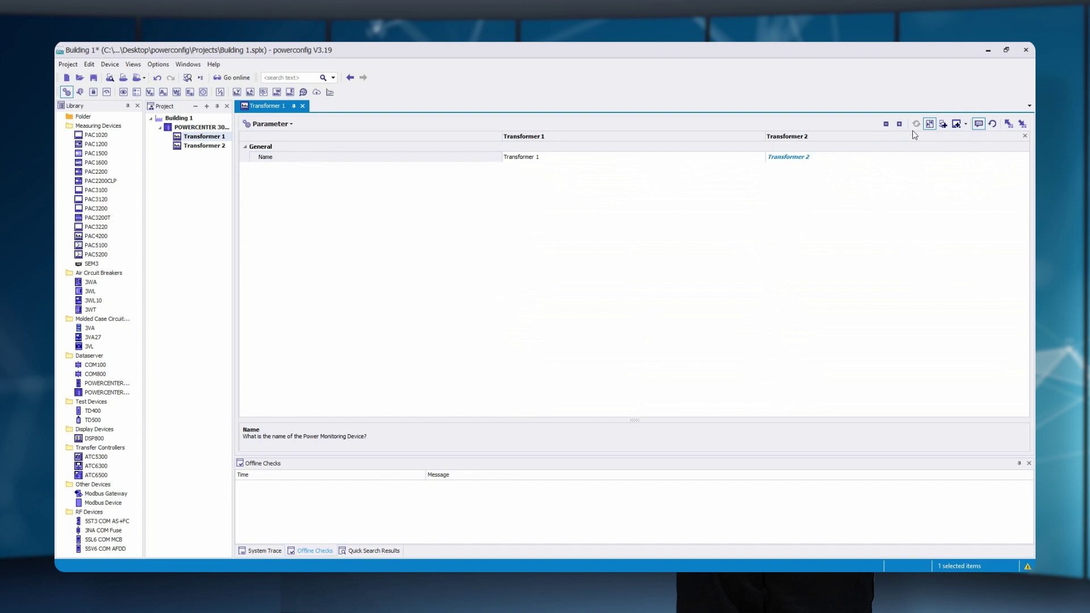
click(930, 124)
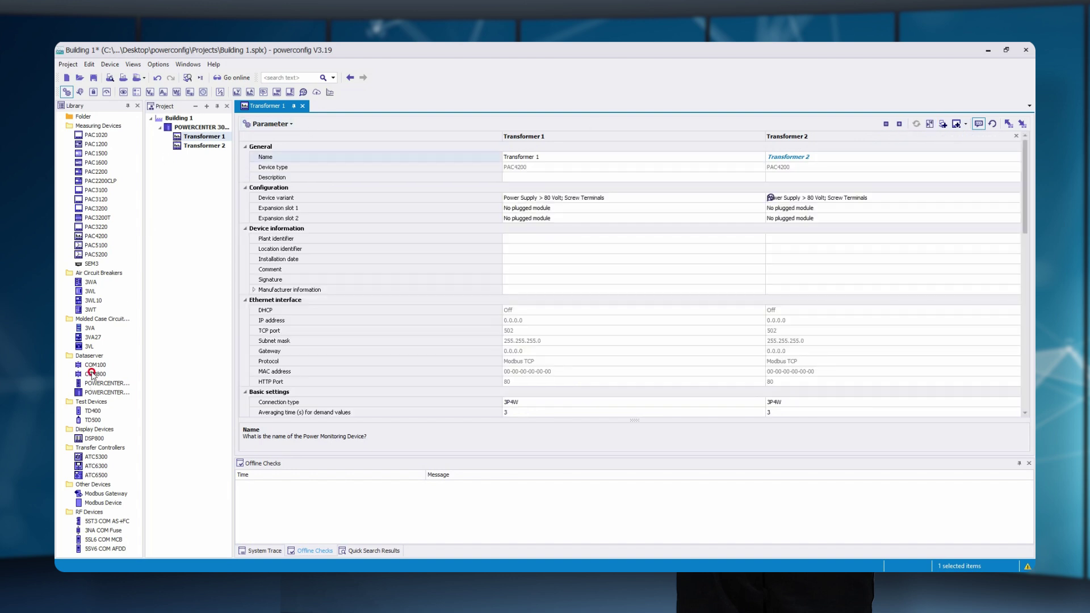
- Place a COM800 and a POWERCENTER 1000 under POWERCENTER 3000, with two 3VA breakers and a 5SL6 COM MCB beneath them
drag(94, 374, 195, 130)
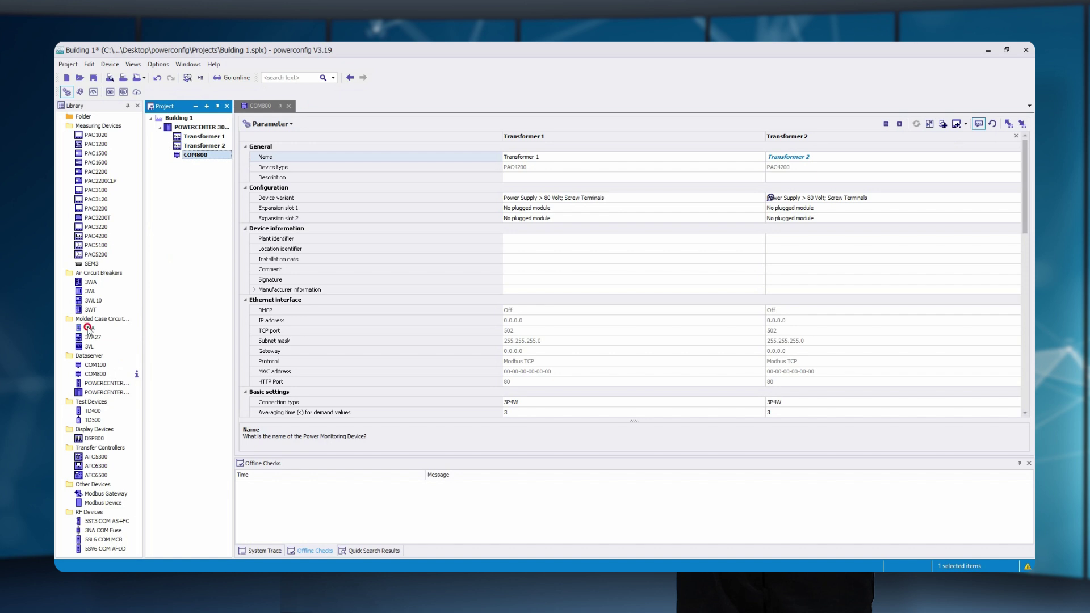
mouse_move(88, 328)
mouse_down()
mouse_move(175, 223)
mouse_move(198, 160)
mouse_up()
mouse_move(89, 328)
mouse_down()
mouse_move(151, 297)
mouse_move(195, 195)
mouse_move(192, 159)
mouse_up()
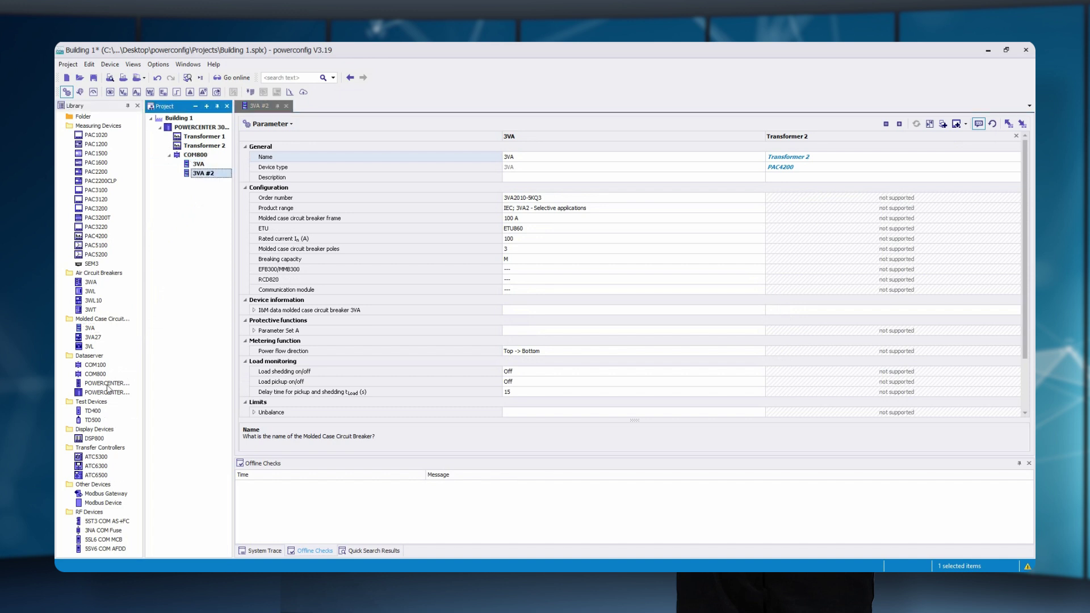
drag(106, 384, 205, 126)
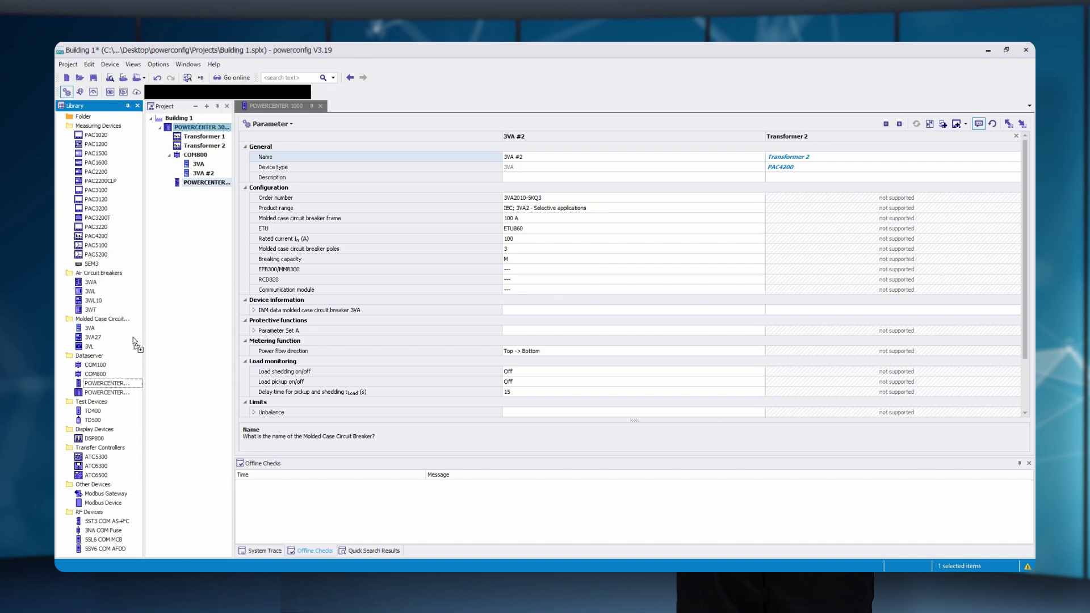
drag(95, 537, 191, 187)
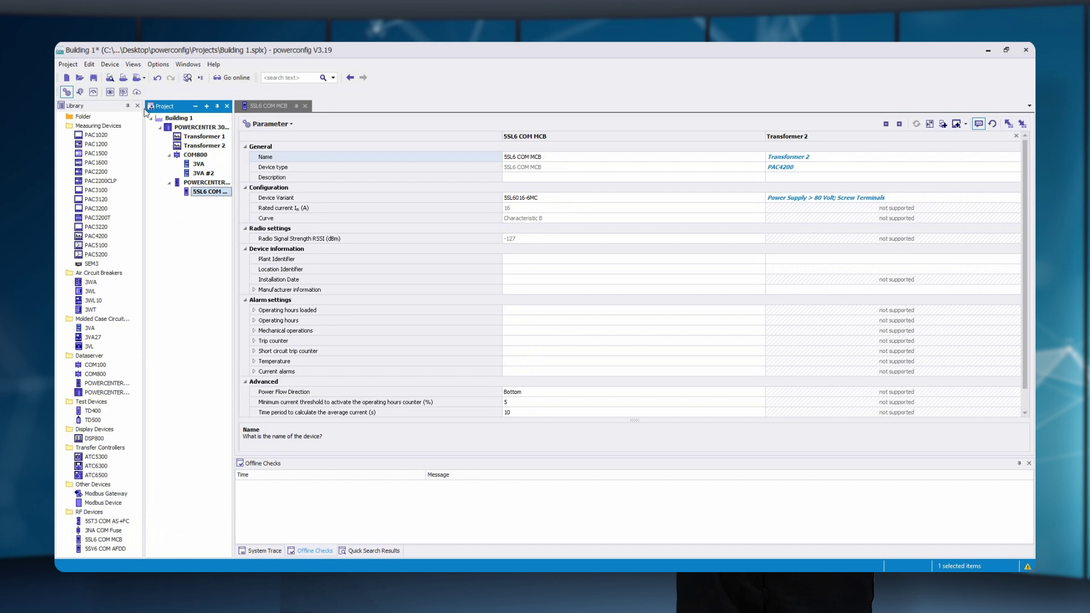
- Save the project over the existing Building 1.splx file, confirming the replacement
click(69, 65)
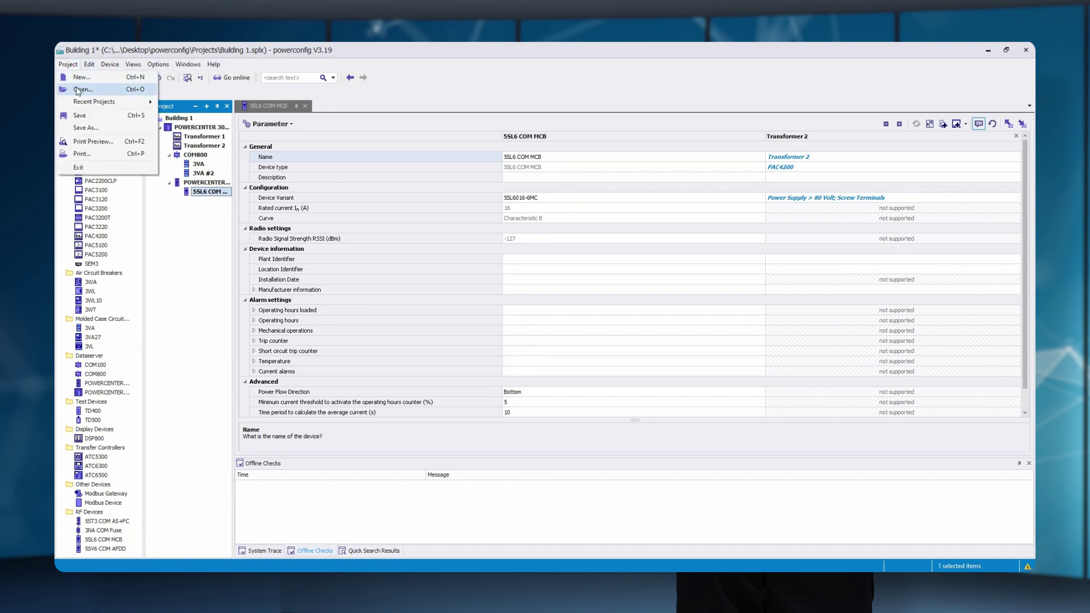
click(85, 128)
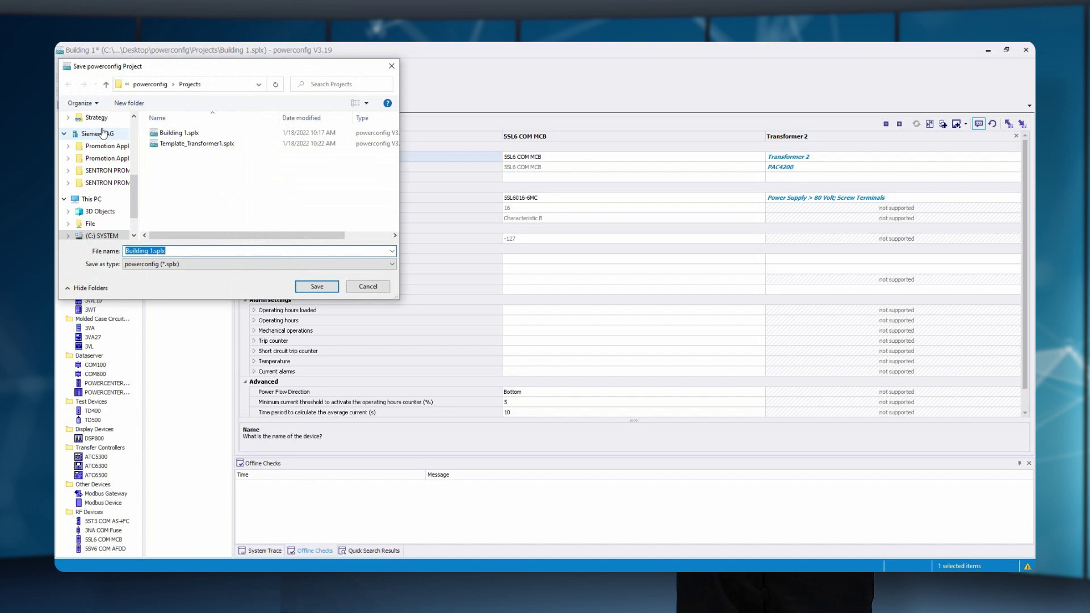
click(169, 135)
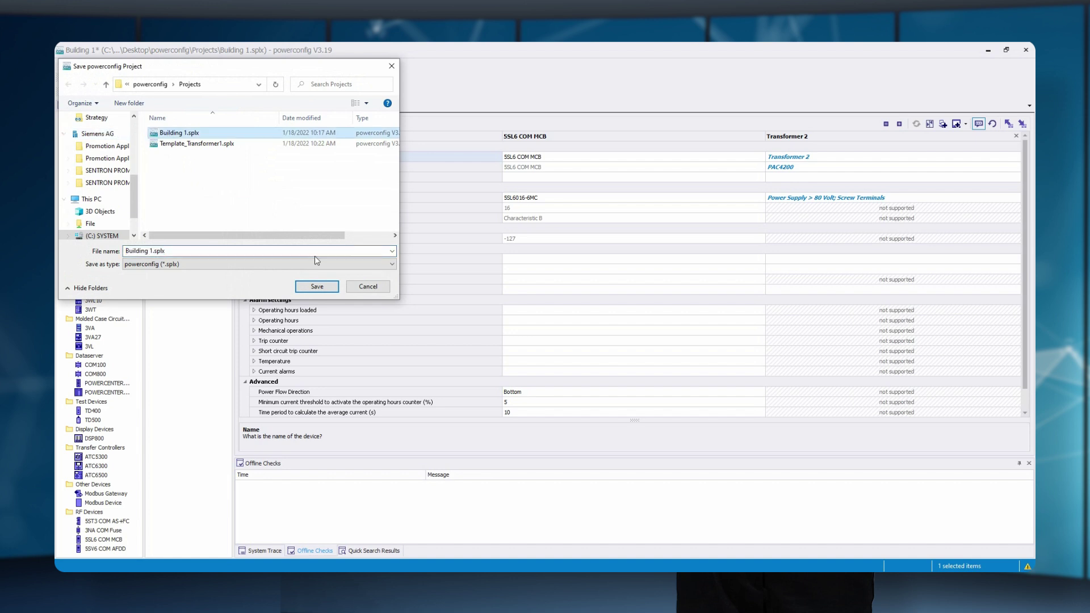
click(334, 288)
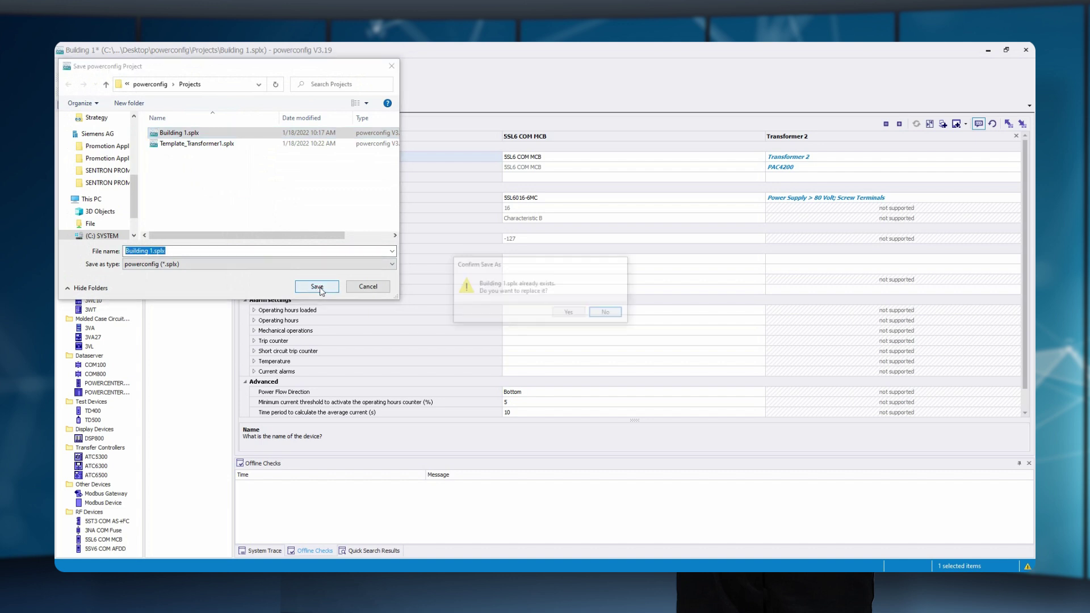
click(567, 313)
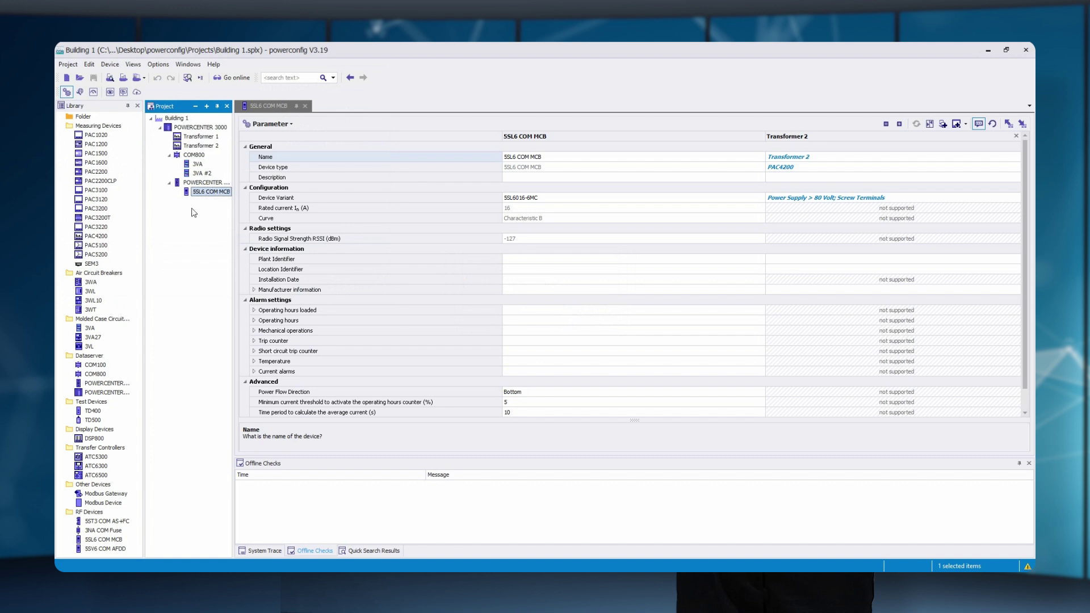
click(159, 66)
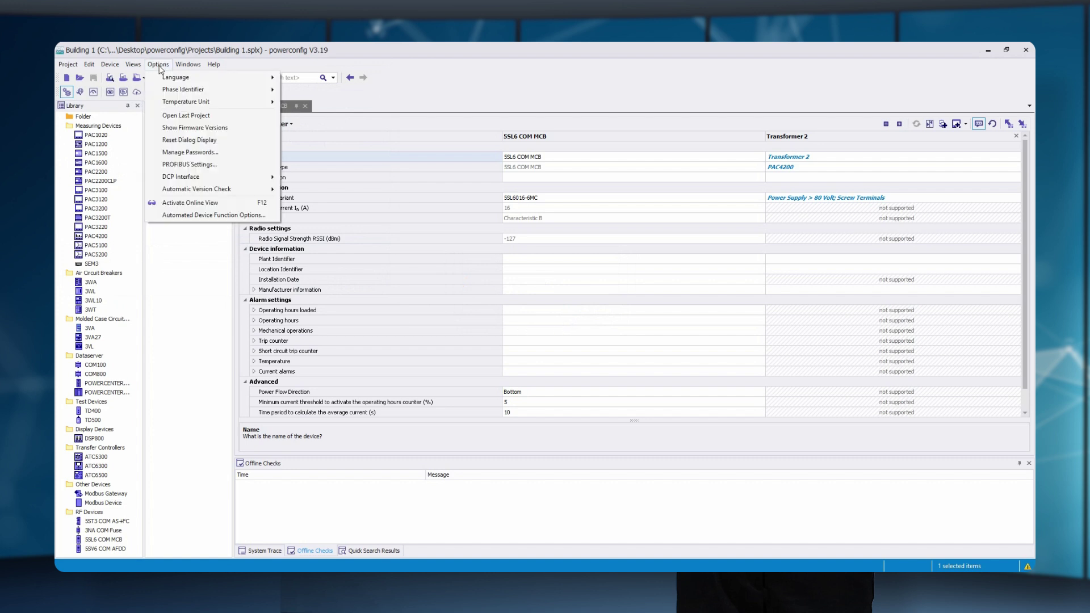
mouse_move(165, 79)
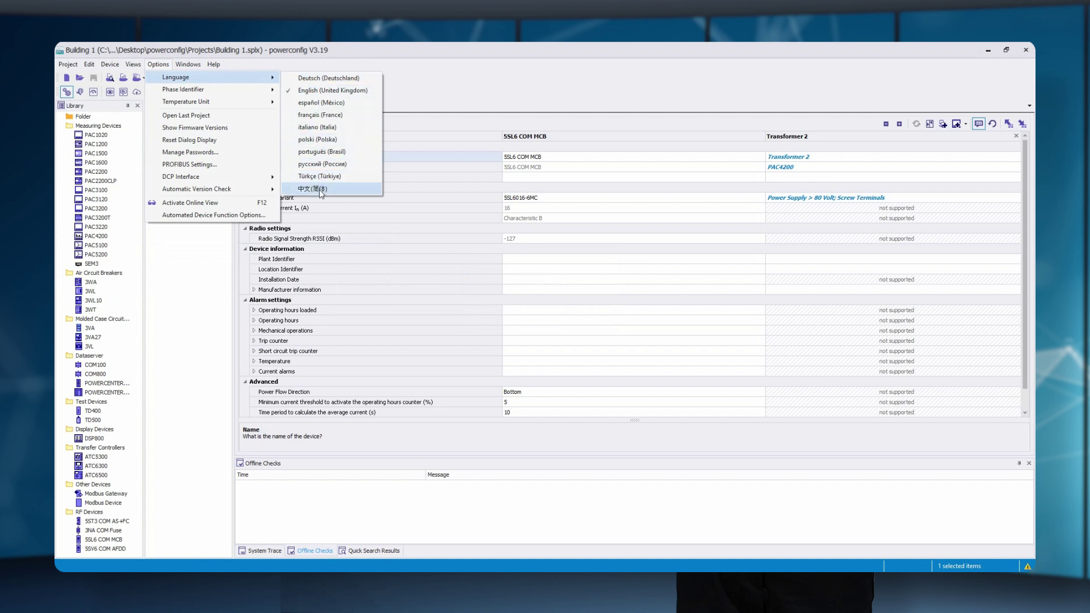
mouse_move(254, 97)
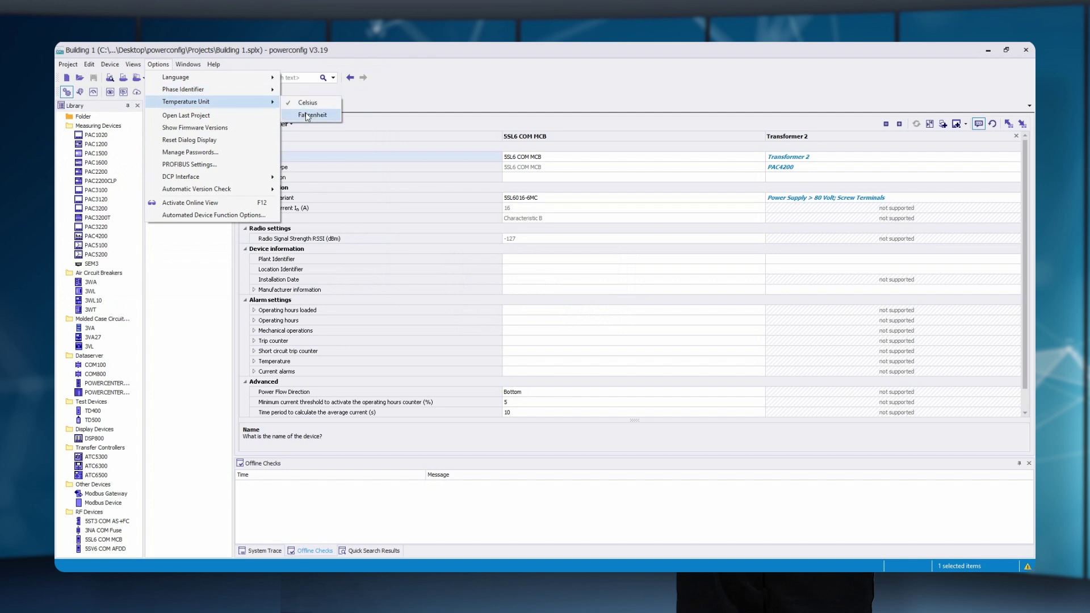
click(210, 259)
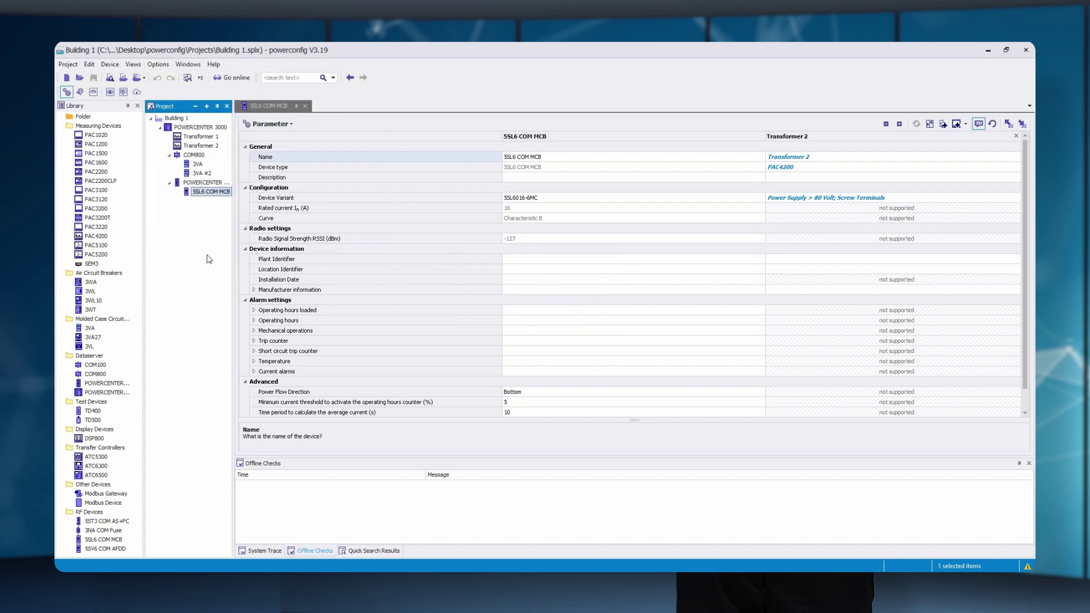
- Generate the project documentation preview with all devices selected in the project tree
click(138, 78)
click(144, 109)
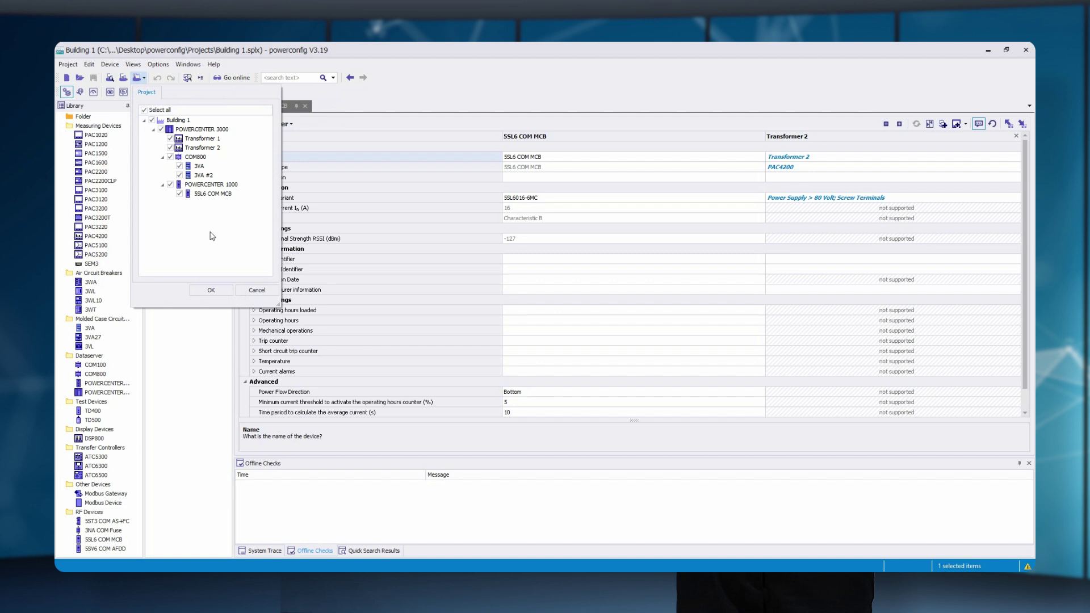
click(211, 289)
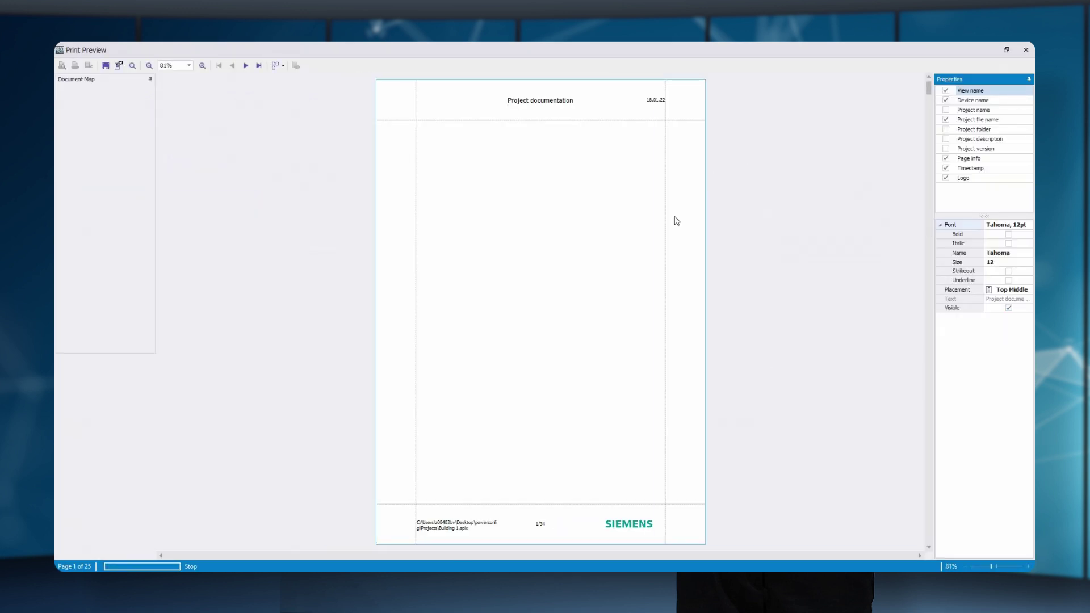
- Toggle the Device name page property off and back on in the print preview
scroll(661, 234, down, 4)
scroll(660, 234, down, 3)
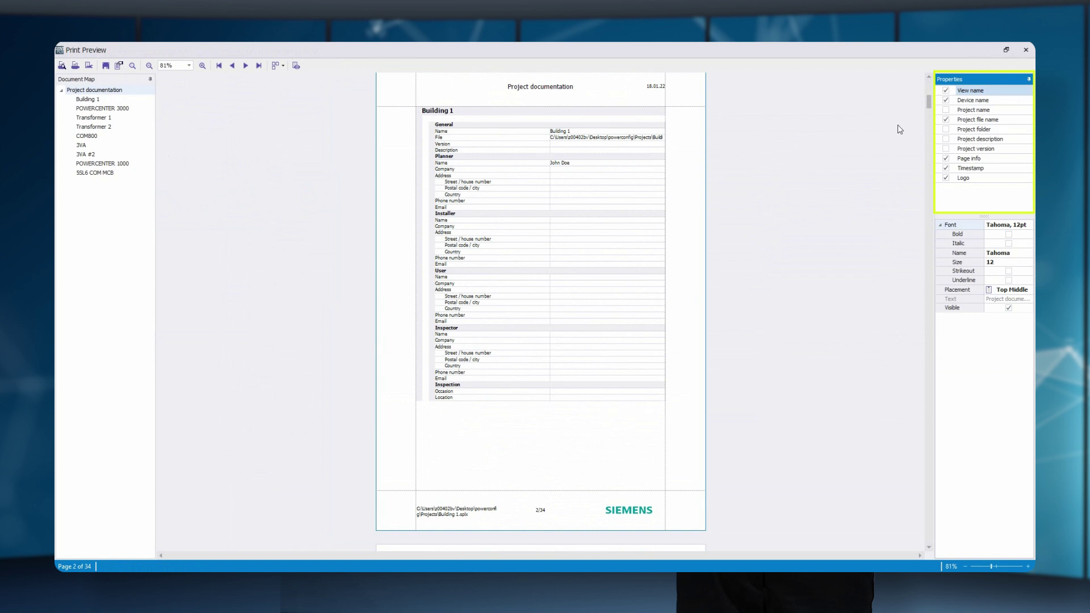
click(950, 102)
click(947, 101)
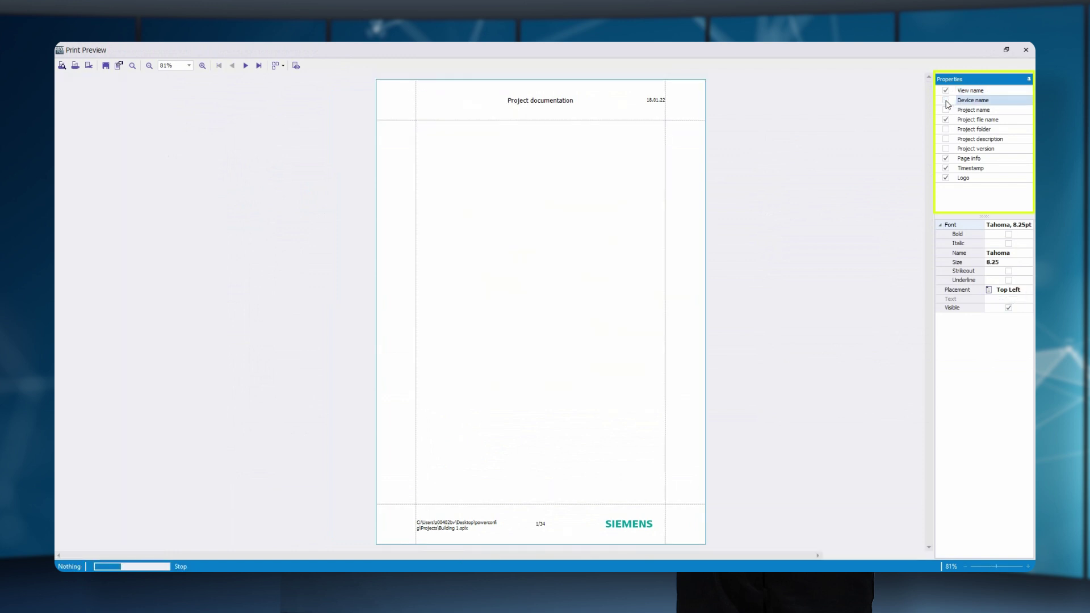
click(947, 101)
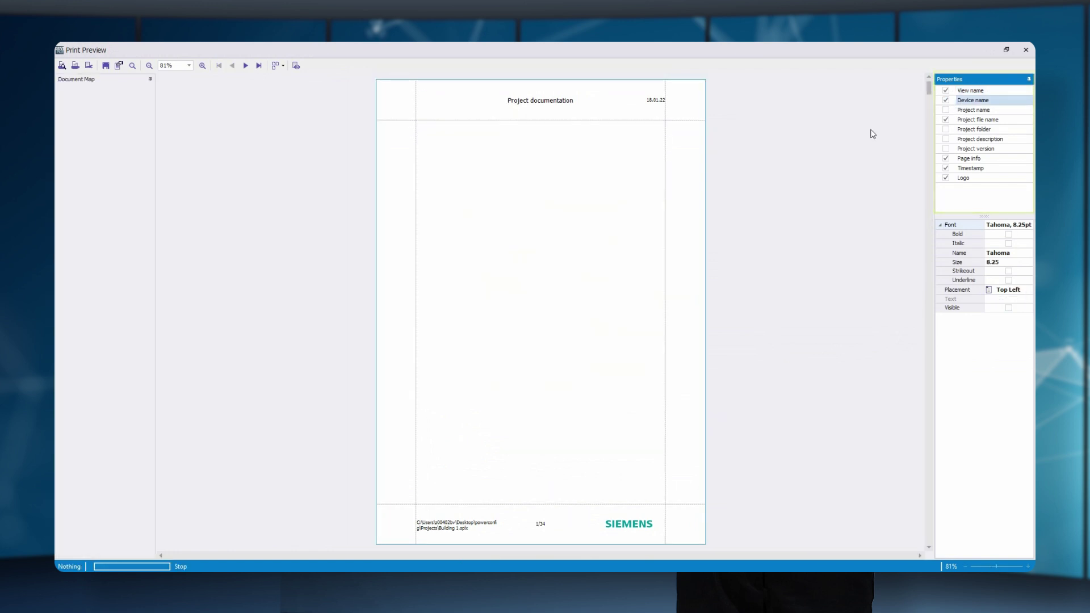
- Bring up the Export to PDF options for the 34-page documentation
scroll(690, 248, down, 2)
scroll(682, 247, up, 2)
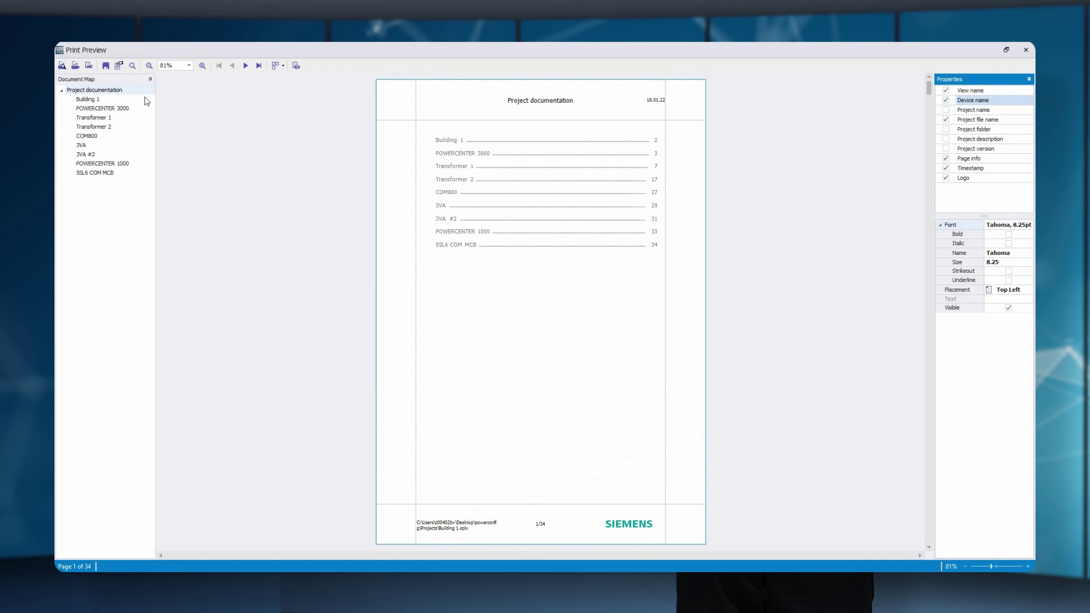
click(107, 65)
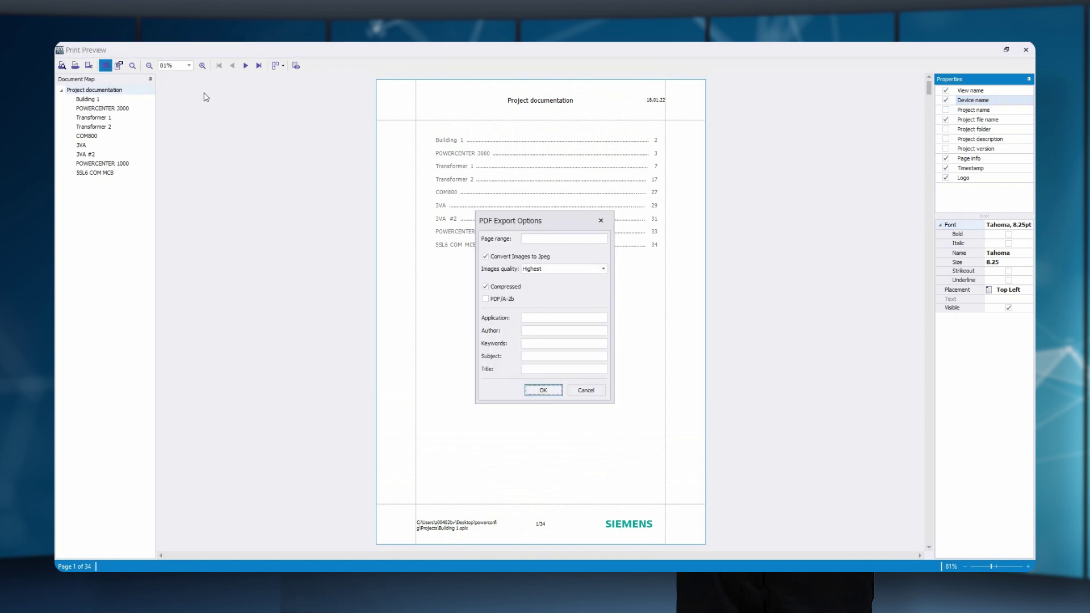